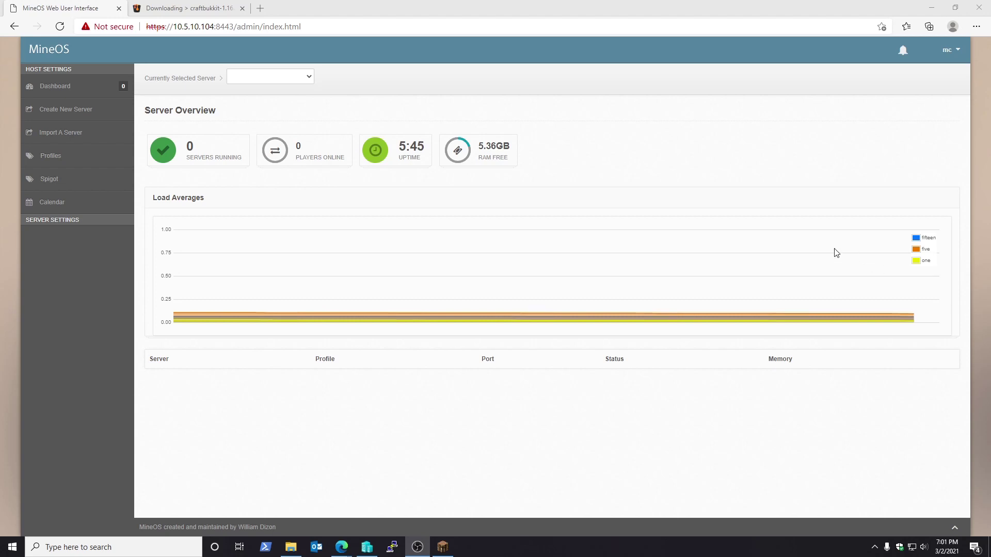
Filter the available server jars list to the Spigot profile.
click(52, 159)
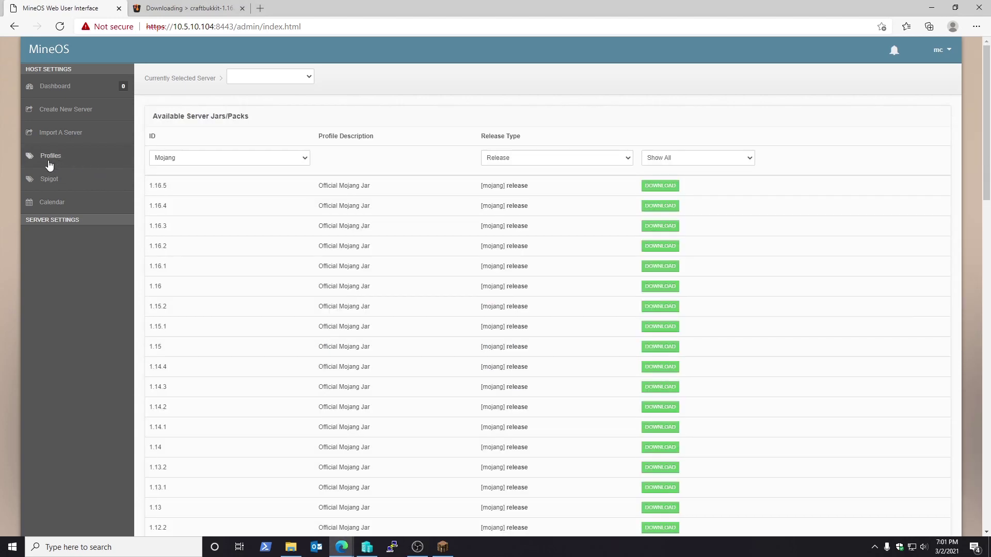
click(199, 157)
click(185, 187)
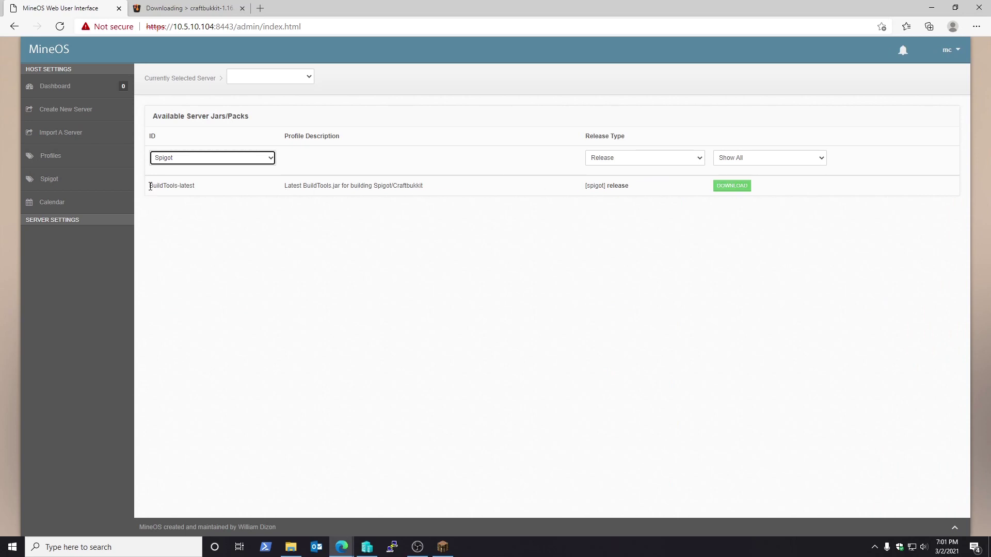
Inspect the BuildTools-latest entry's name and its description text.
drag(150, 186, 195, 185)
click(256, 219)
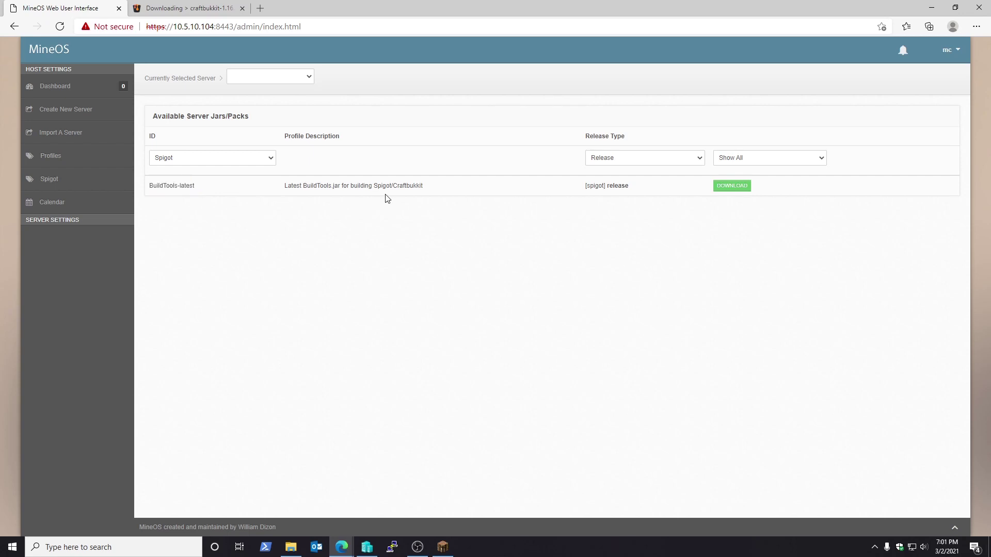
drag(424, 188, 287, 193)
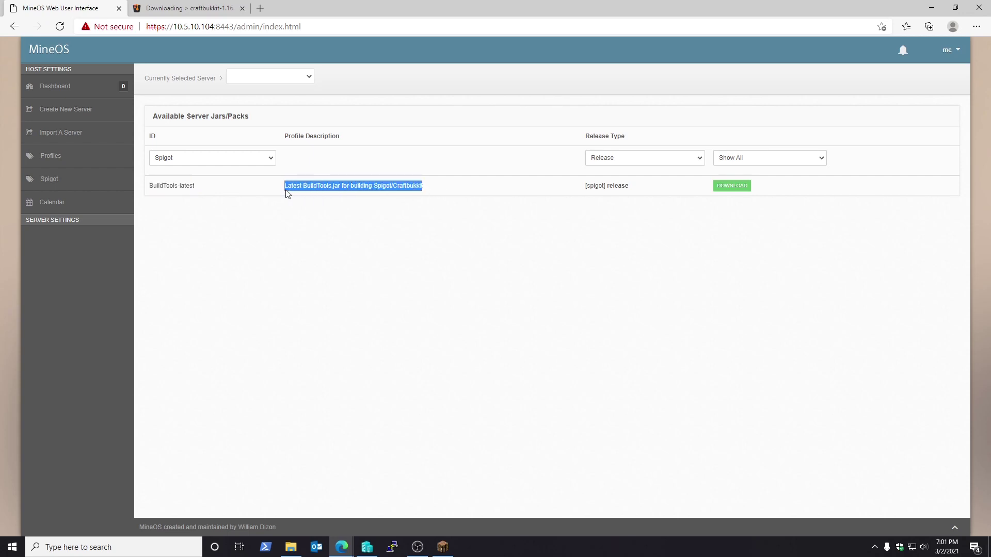
click(365, 223)
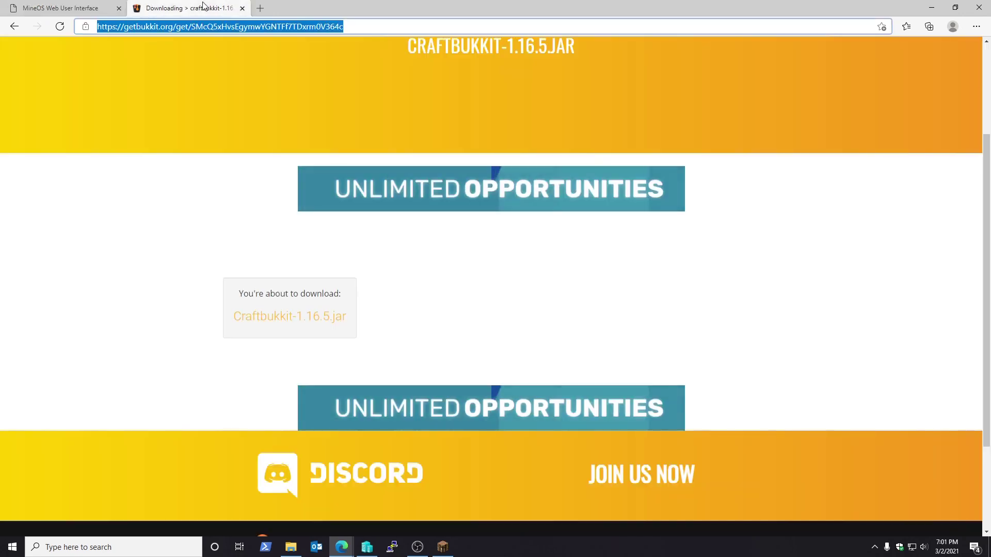
click(207, 9)
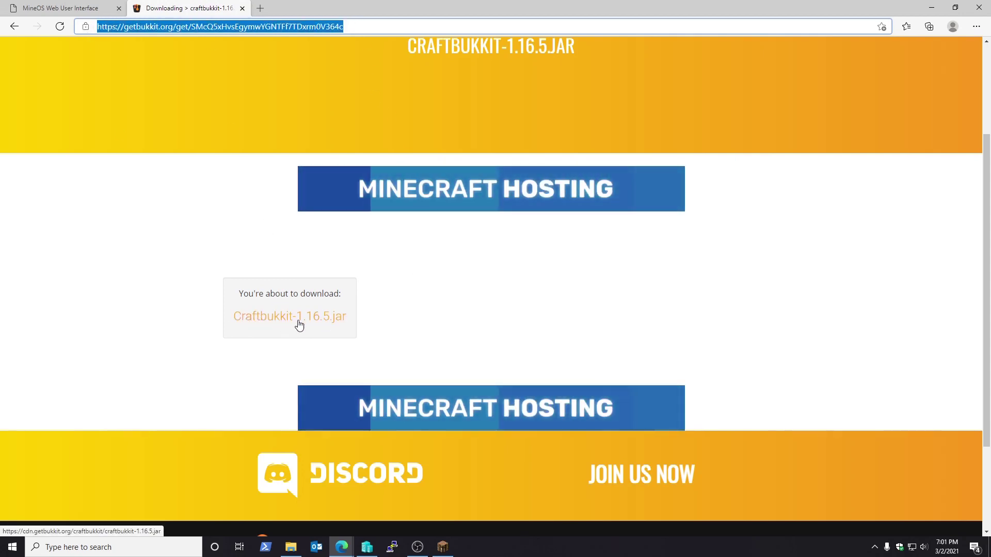
click(67, 7)
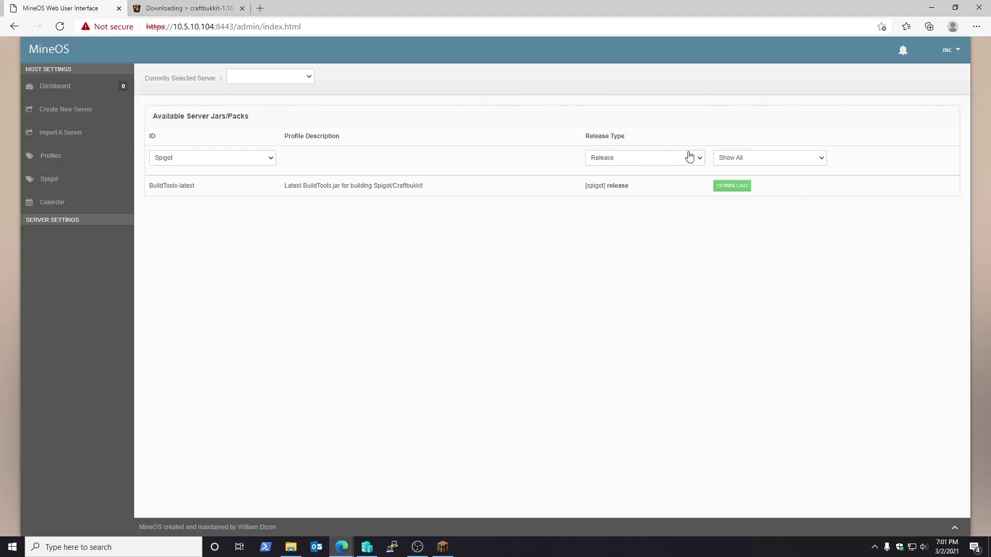
click(932, 7)
Open MineCraft Bukkit Files > bukkit to locate the craftbukkit-1.16.5 jar.
double_click(58, 133)
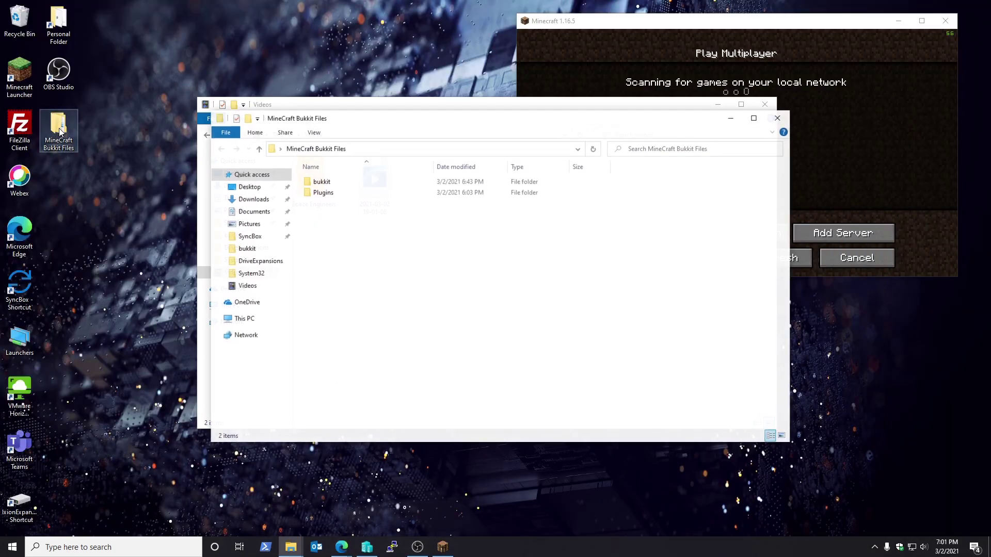
double_click(324, 183)
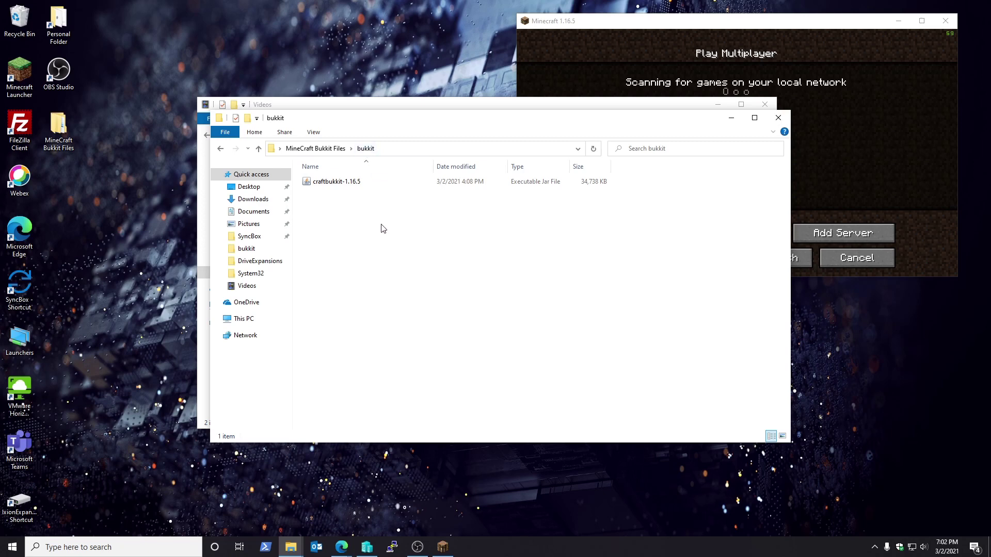
click(316, 183)
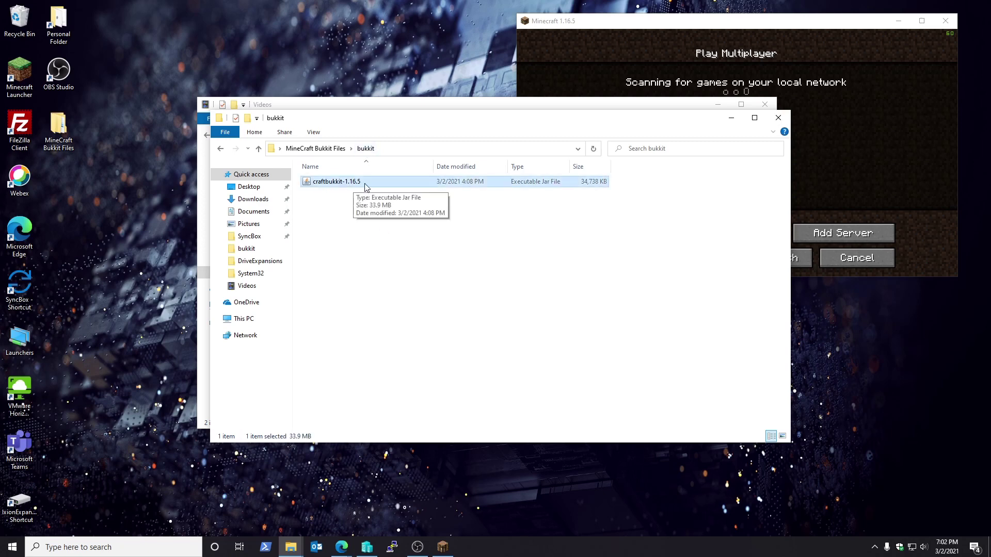
mouse_move(443, 120)
mouse_down()
mouse_move(575, 217)
mouse_move(447, 112)
mouse_move(445, 122)
mouse_up()
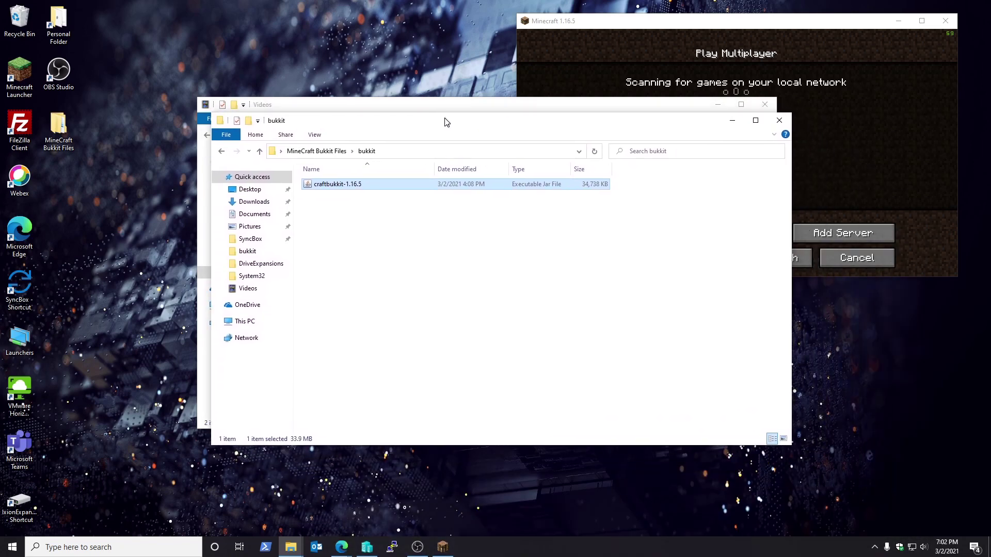
click(350, 253)
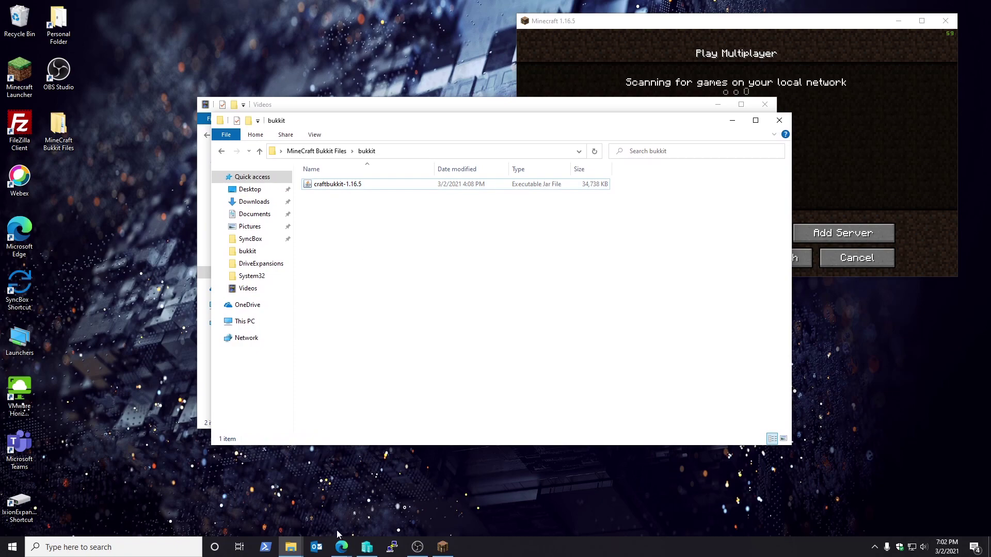
Return to MineOS and start a new server form named Bukkit.
mouse_move(341, 546)
click(290, 514)
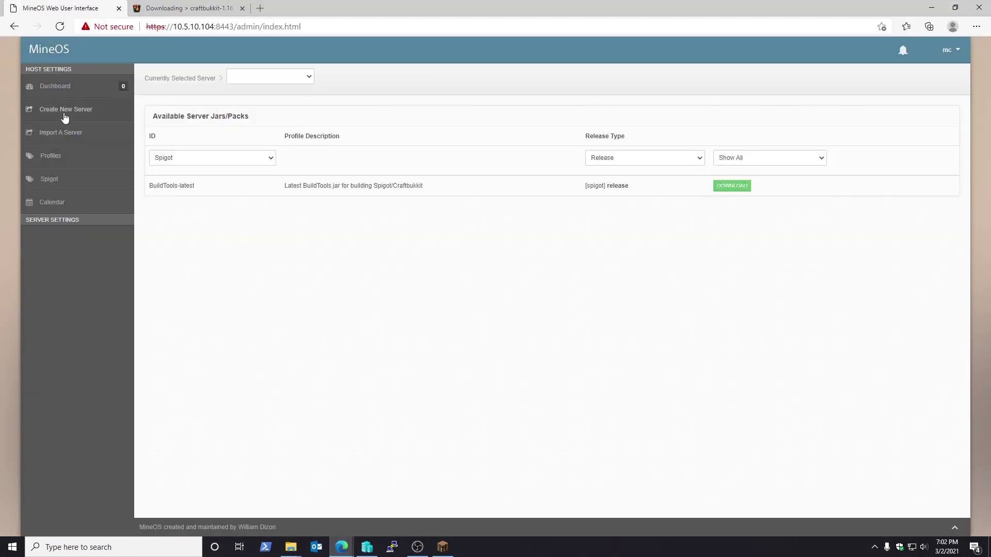
click(65, 117)
click(277, 143)
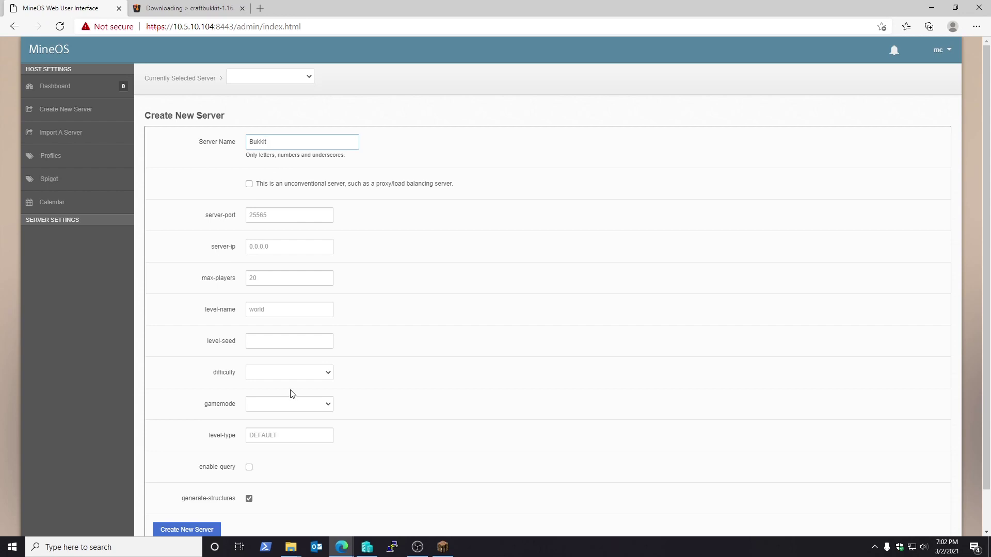
Choose Normal difficulty and Survival gamemode, create the Bukkit server, and open its page.
click(290, 373)
click(270, 409)
click(285, 405)
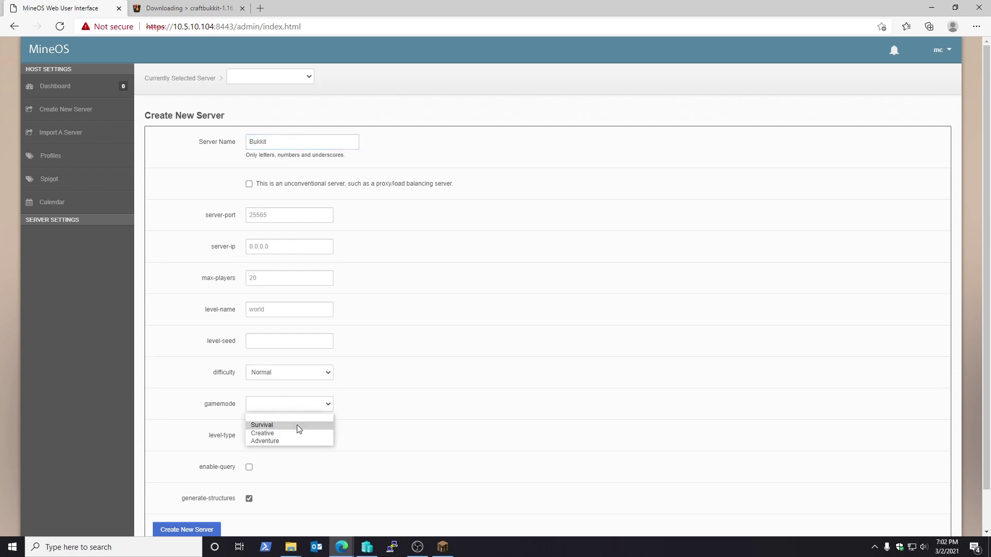
click(283, 426)
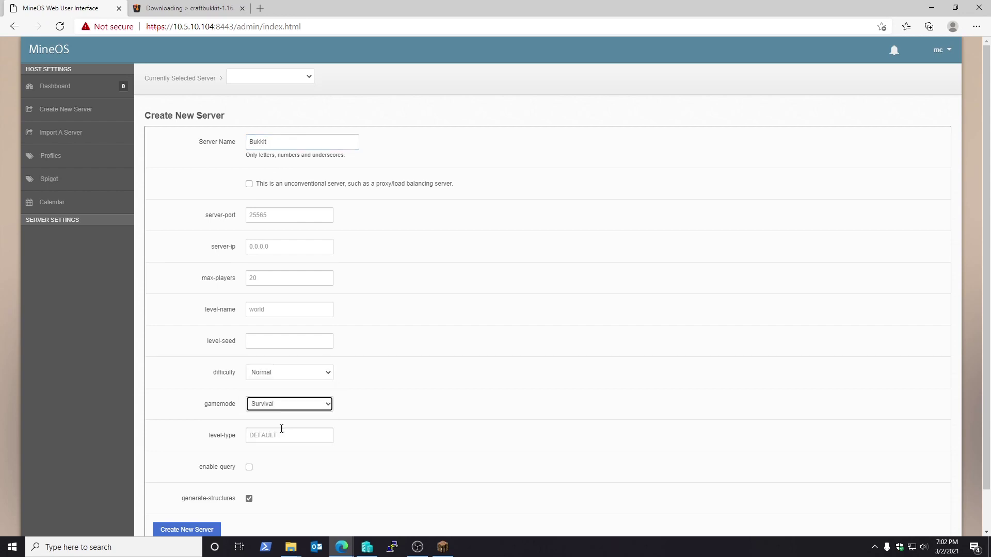
click(194, 531)
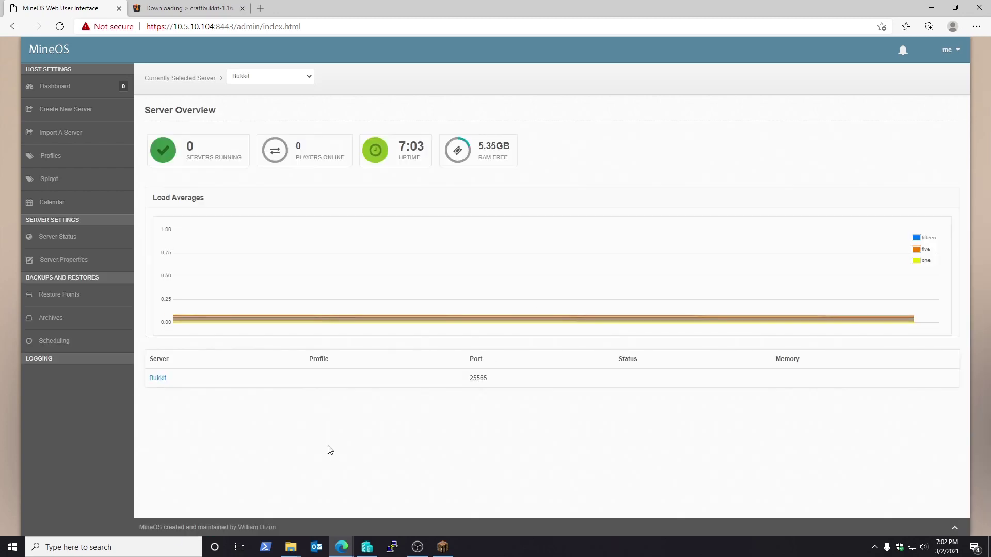
click(158, 378)
Give Bukkit 4096 MB for -Xmx and -Xms, enable Broadcast to LAN, and minimize the browser.
drag(605, 252, 587, 256)
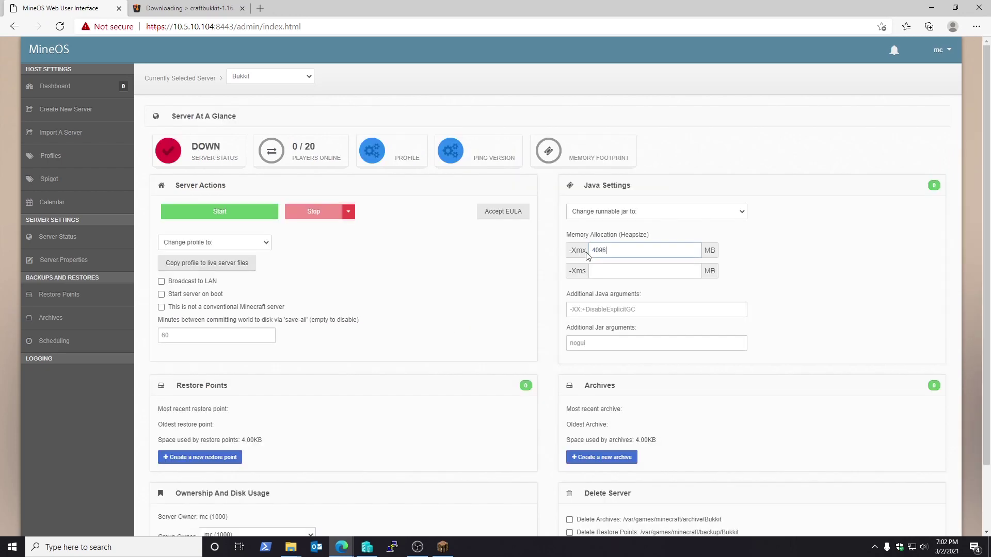
click(605, 272)
click(499, 287)
click(932, 7)
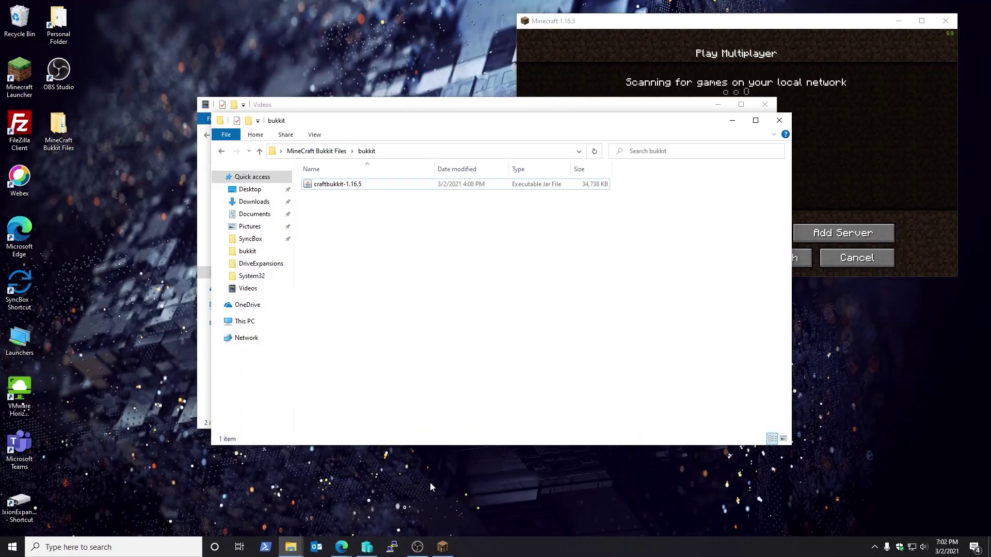
Launch FileZilla and quickconnect to 10.5.10.104 with the server's username and password.
double_click(22, 129)
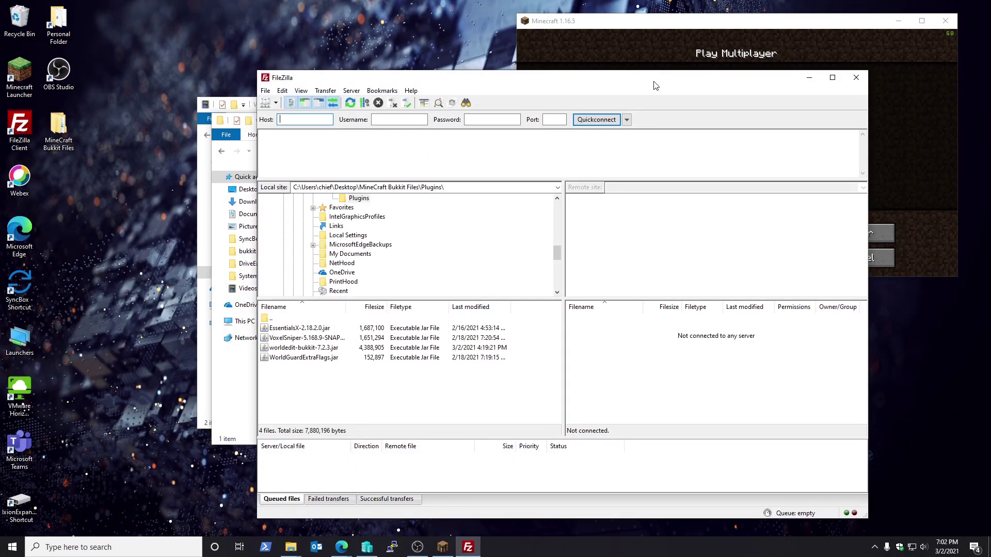
drag(656, 85, 712, 77)
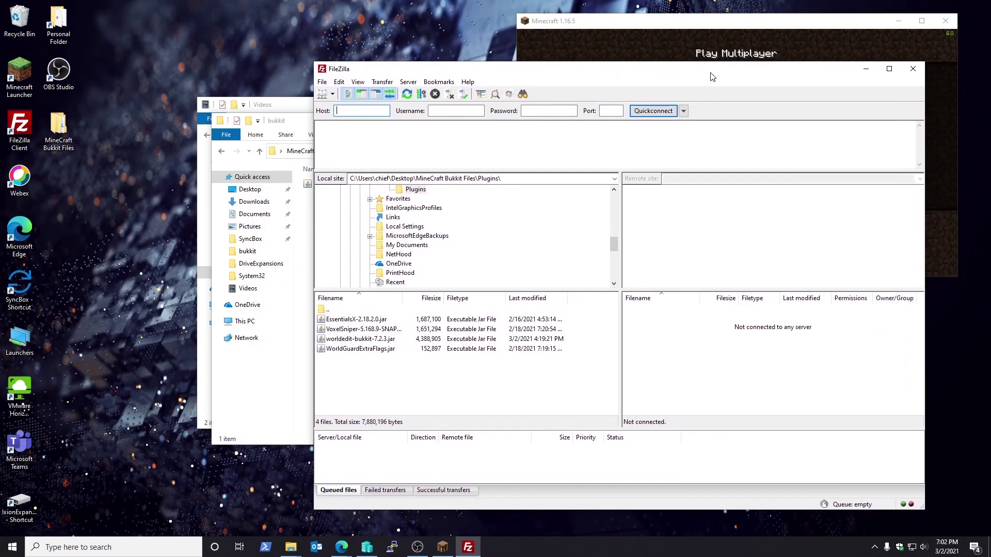
text(10)
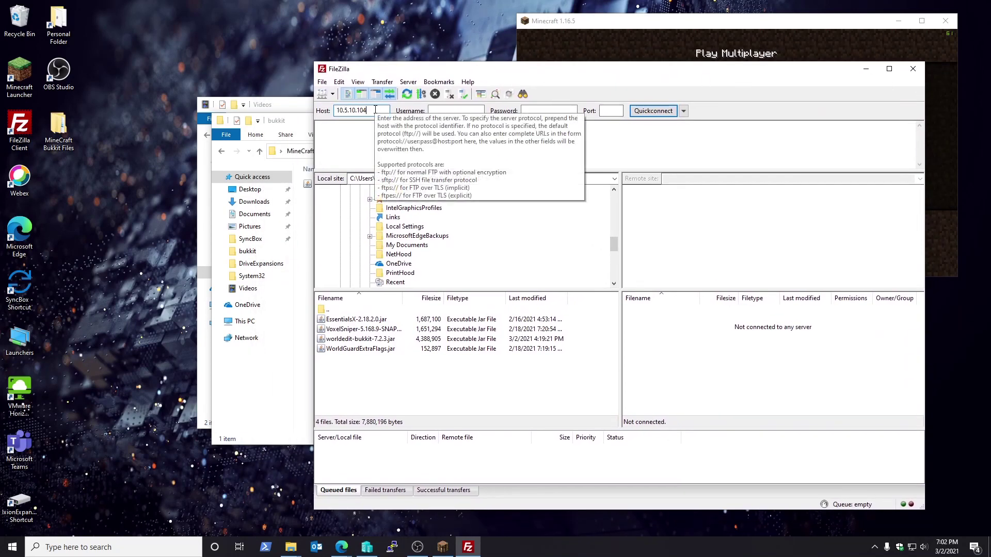
text(.5.10.104)
key(Tab)
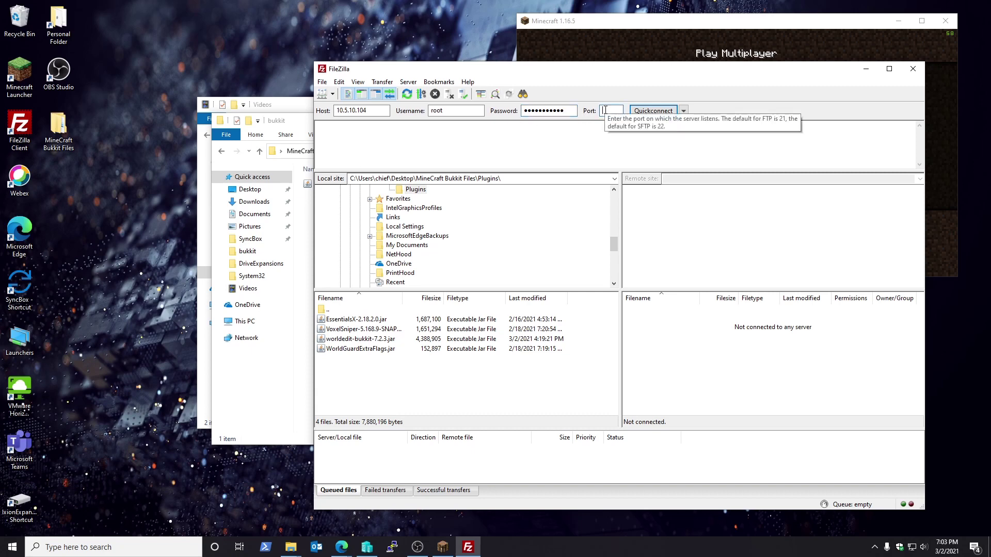
click(653, 110)
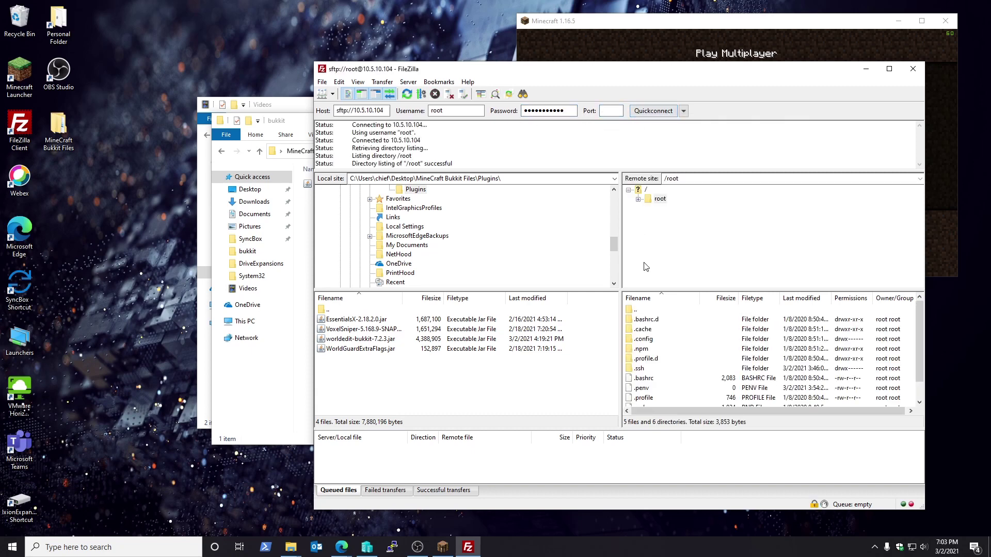
Browse remotely to /var/games/minecraft/servers/Bukkit and locally to the bukkit folder.
drag(711, 73, 664, 52)
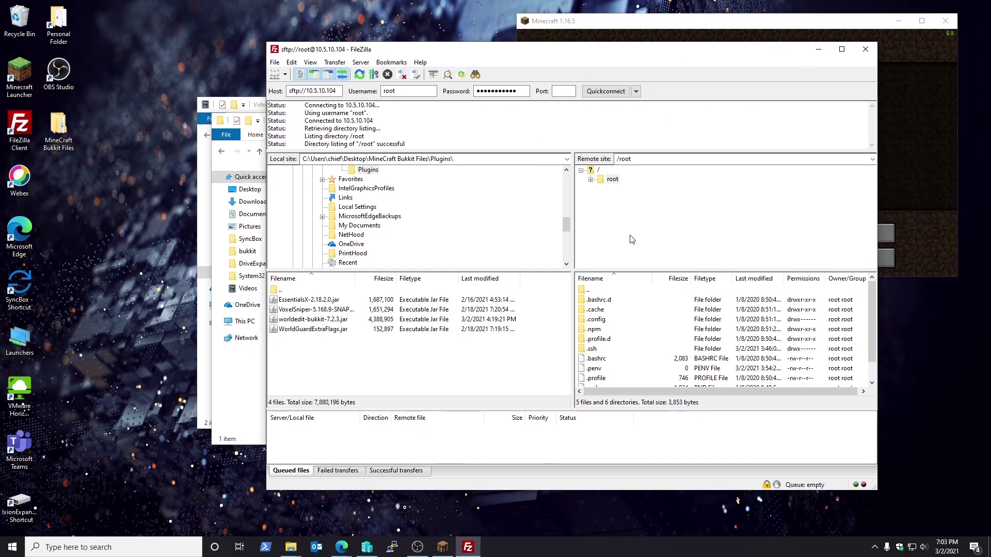
click(581, 171)
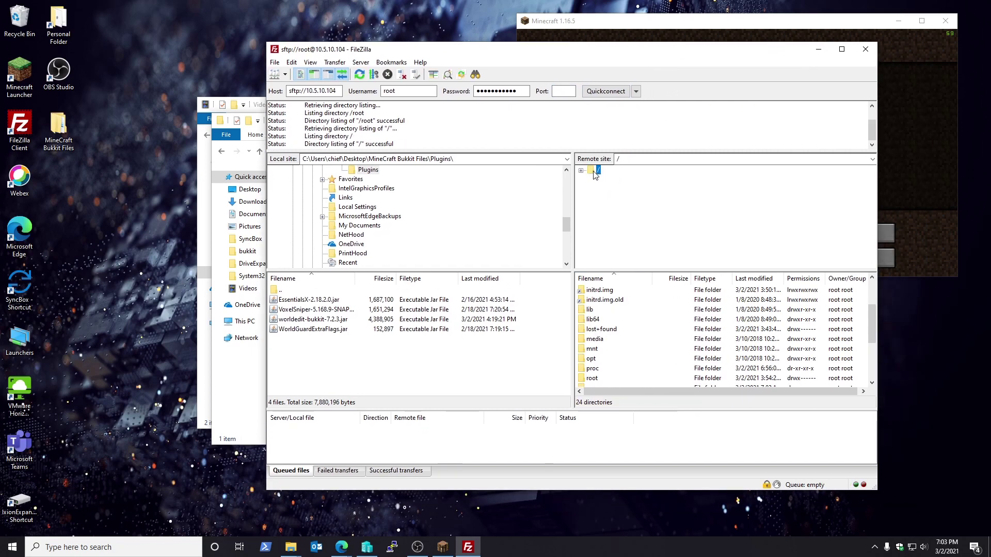
double_click(595, 175)
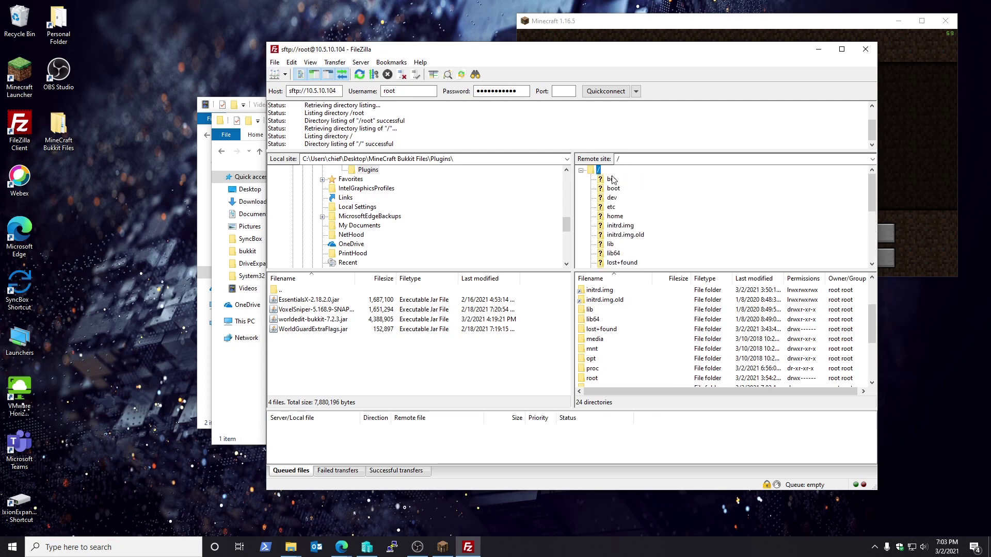
scroll(613, 206, down, 5)
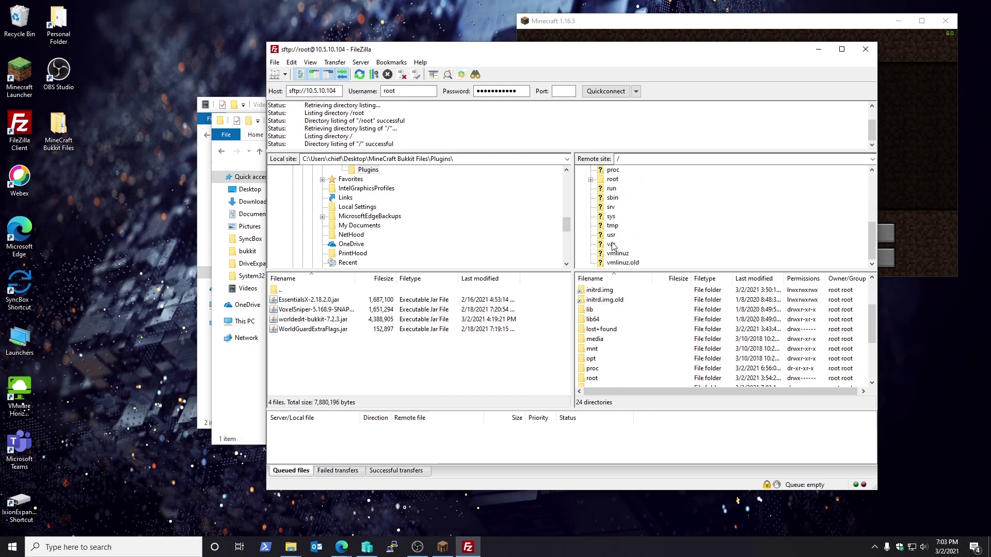
double_click(611, 245)
double_click(626, 198)
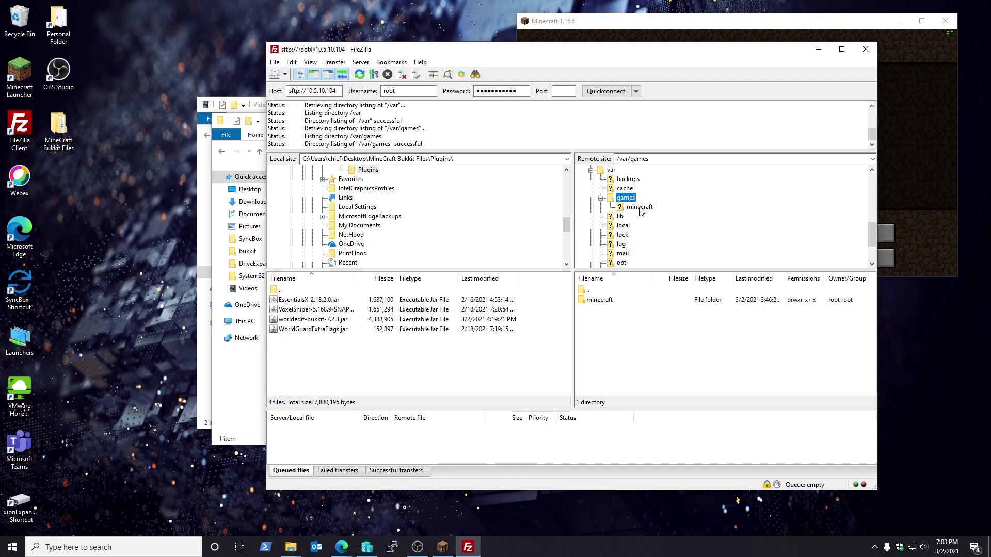
double_click(640, 208)
double_click(648, 255)
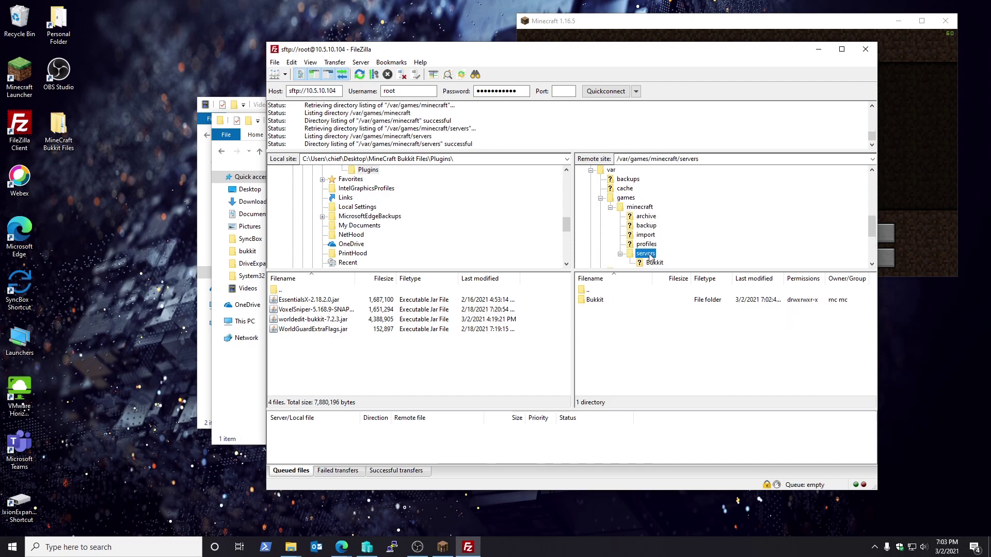
click(653, 263)
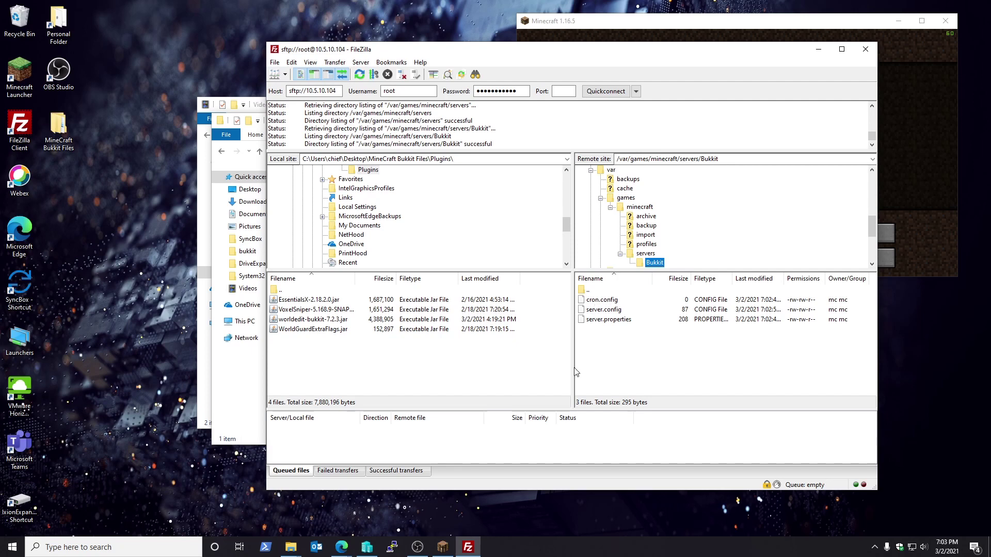
double_click(281, 290)
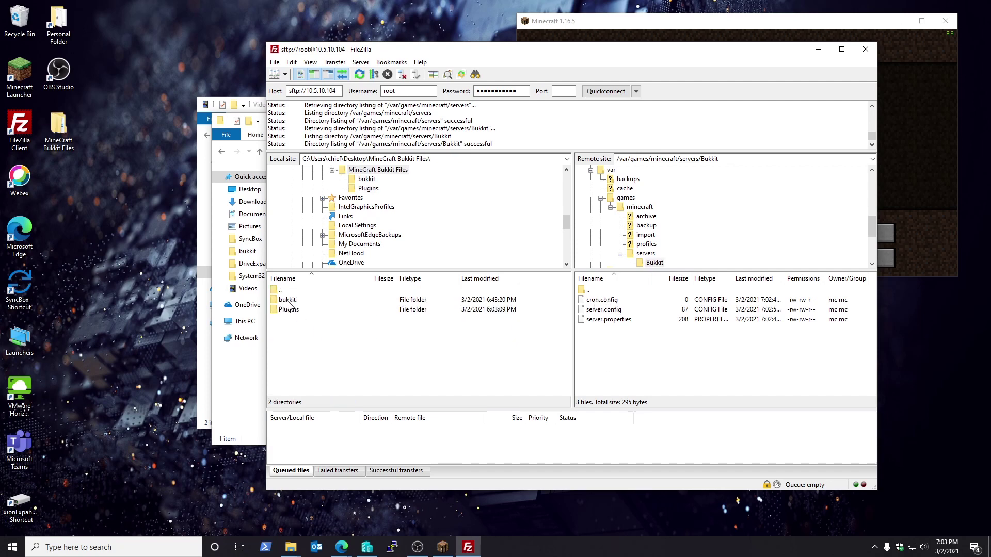
double_click(288, 301)
Upload craftbukkit-1.16.5.jar to the server's Bukkit folder.
click(284, 302)
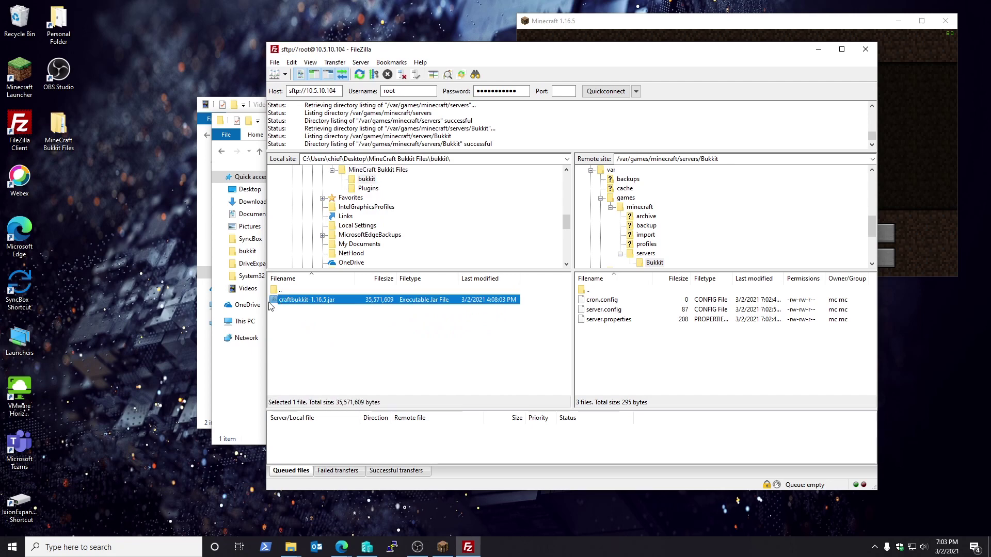
right_click(318, 303)
click(343, 310)
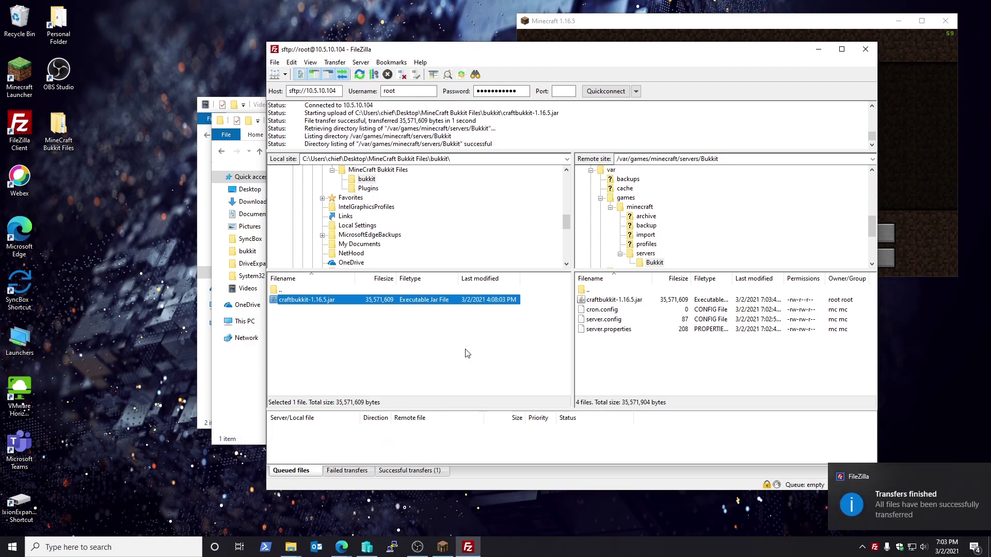
click(663, 372)
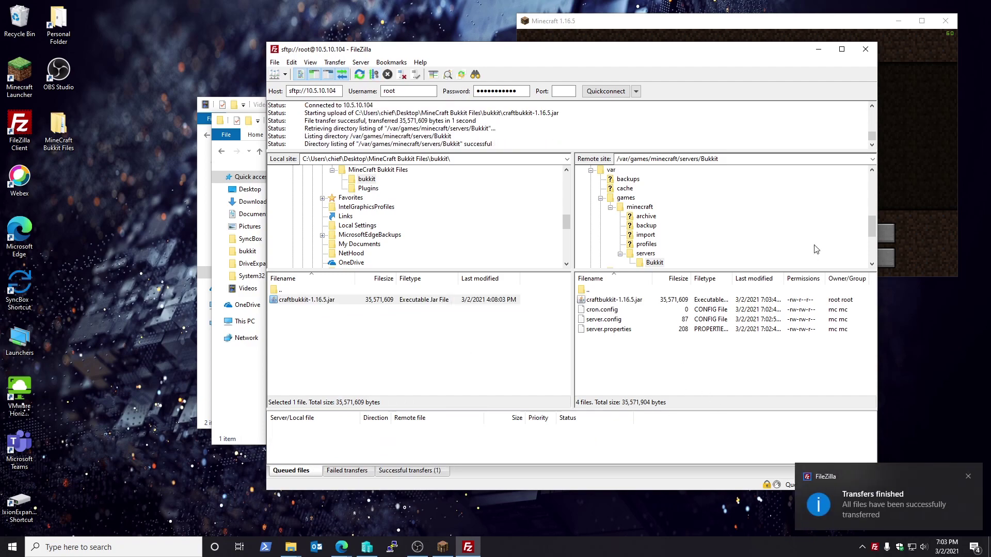
Switch to the MineOS browser, reload it, and open the Bukkit server page.
click(818, 50)
mouse_move(342, 547)
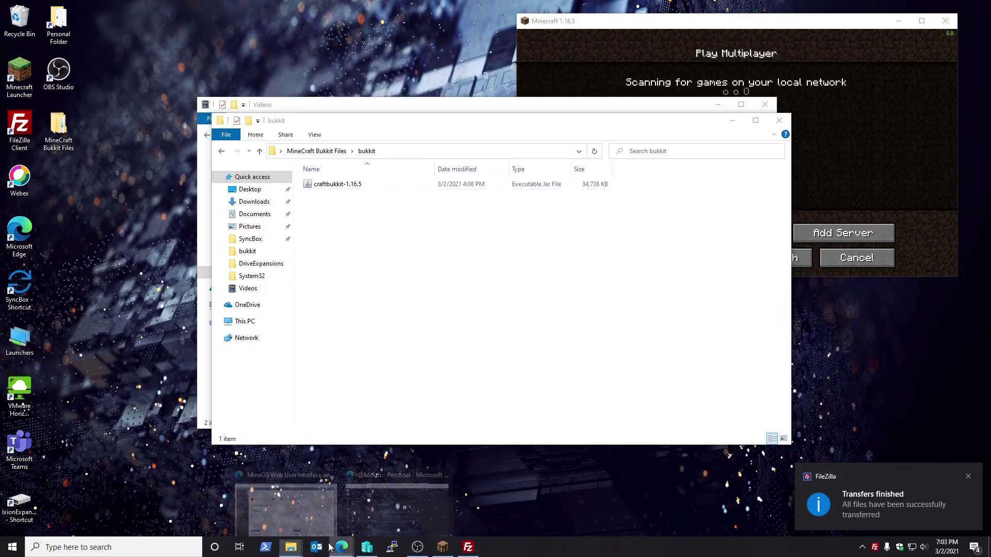
click(284, 518)
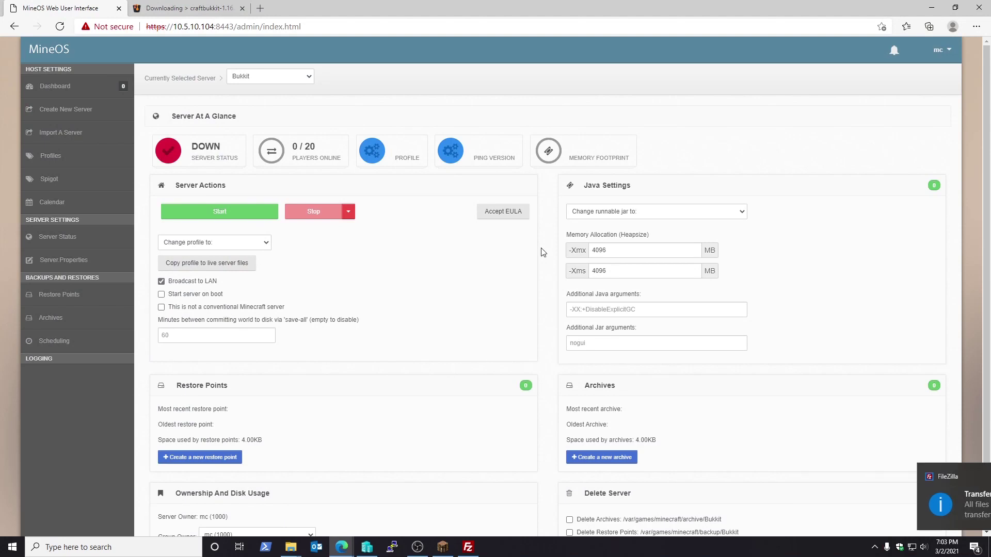
click(60, 27)
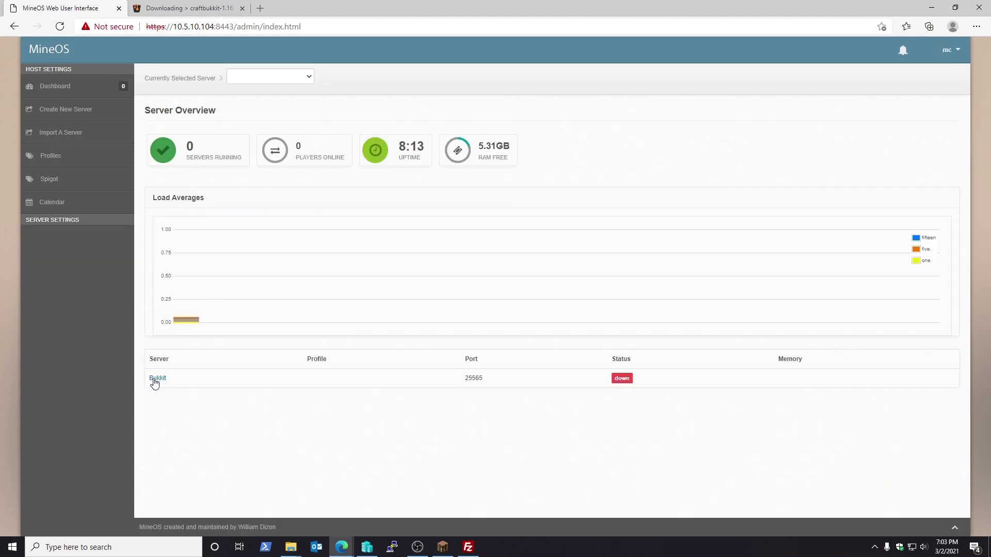
click(156, 379)
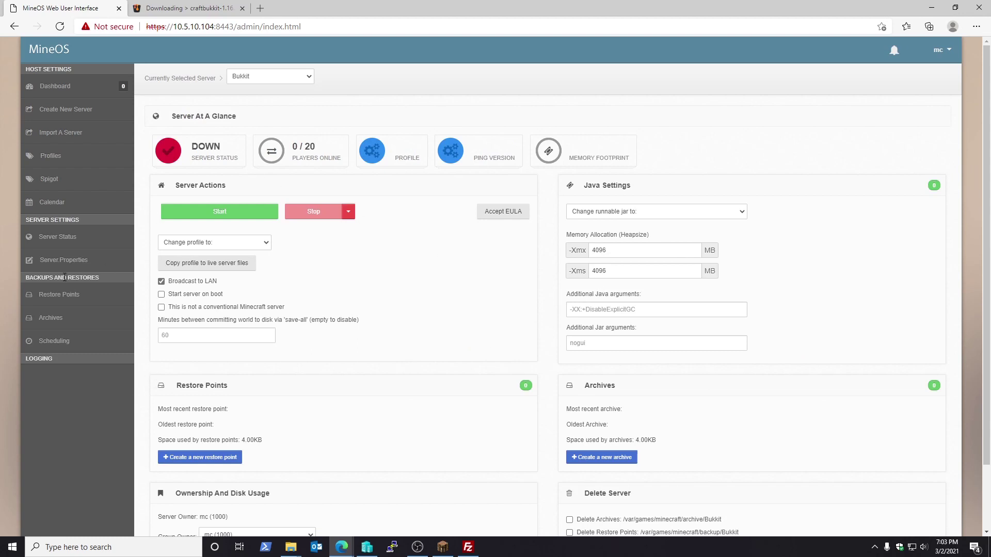
Set the runnable jar to craftbukkit-1.16.5.jar and start the Bukkit server.
click(628, 214)
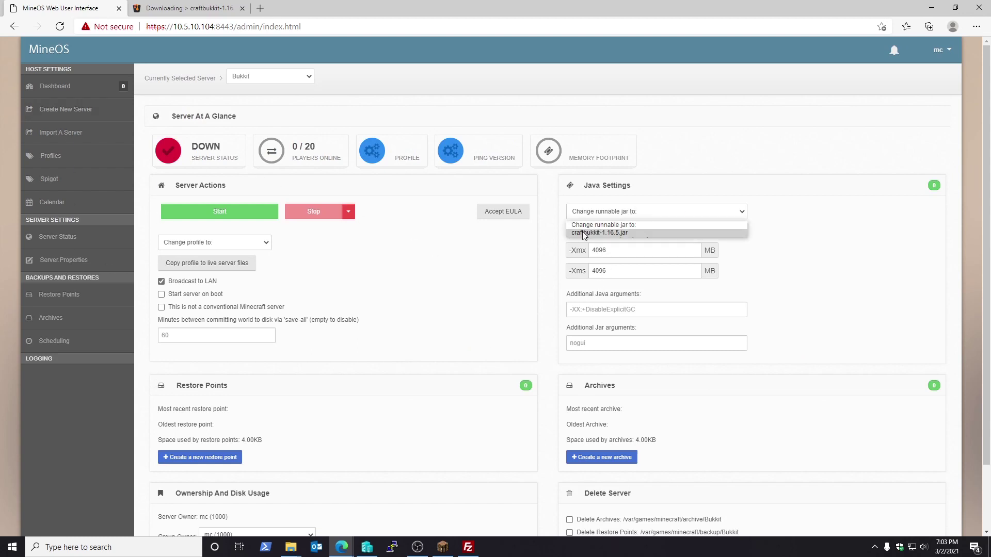
click(618, 233)
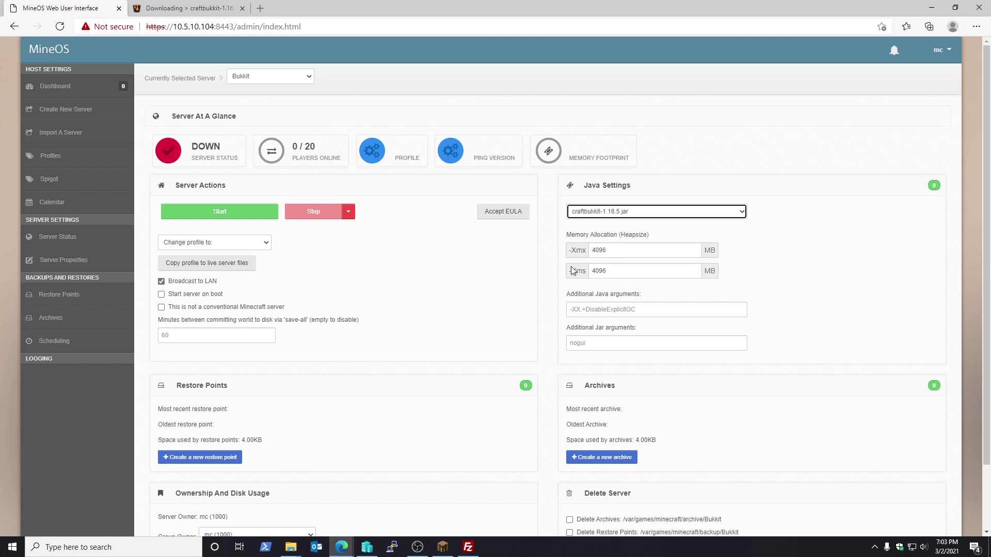
click(222, 215)
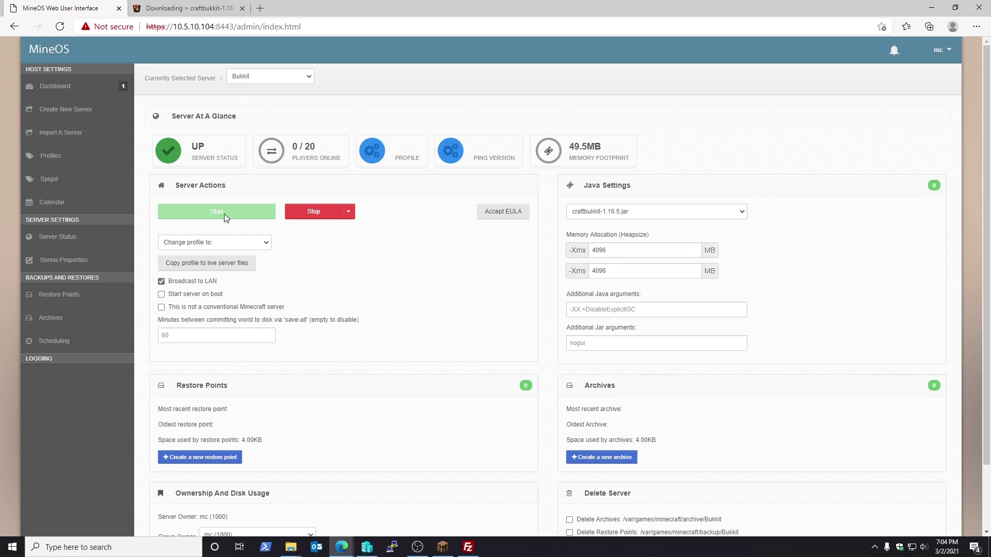
Refresh FileZilla's remote Bukkit listing until the logs folder appears, then return to MineOS.
click(468, 547)
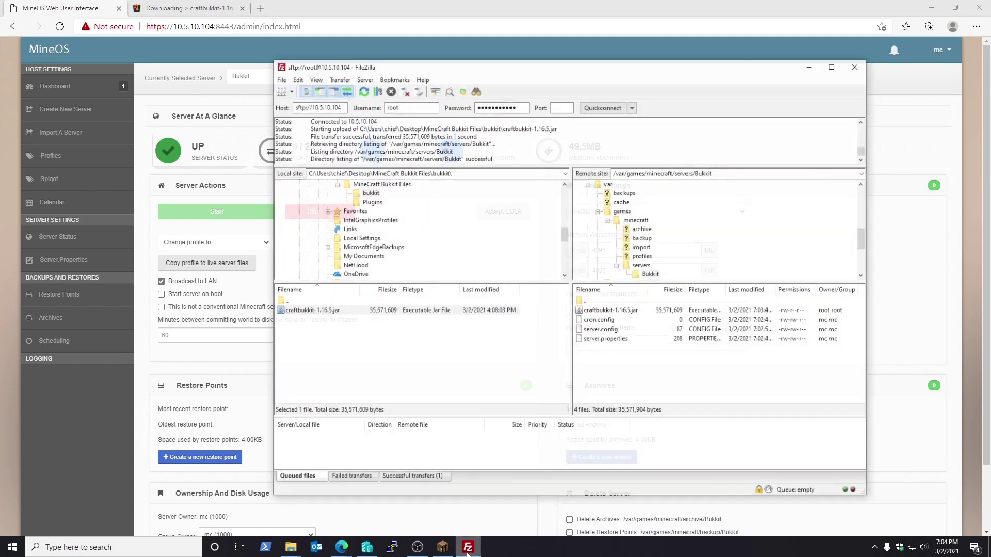
right_click(665, 376)
click(686, 443)
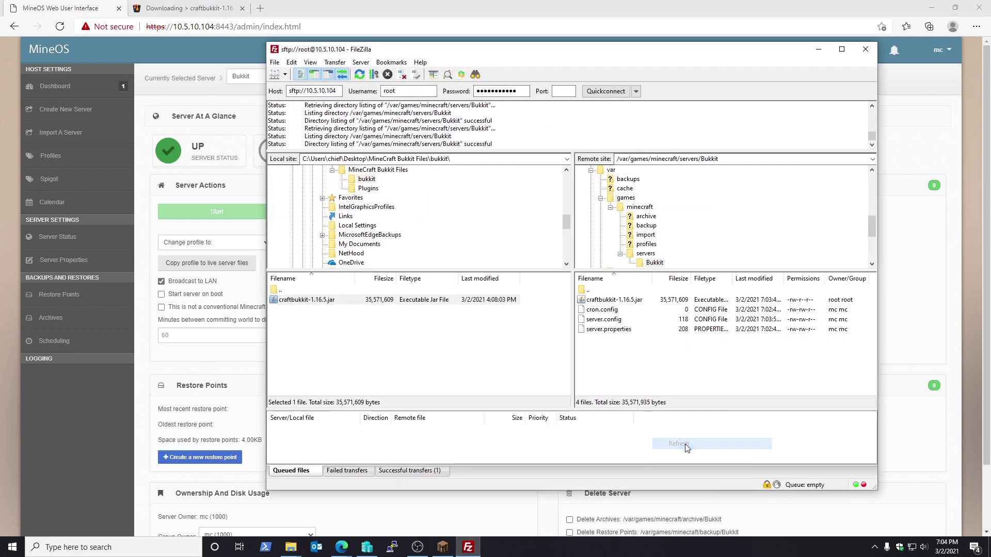
right_click(773, 368)
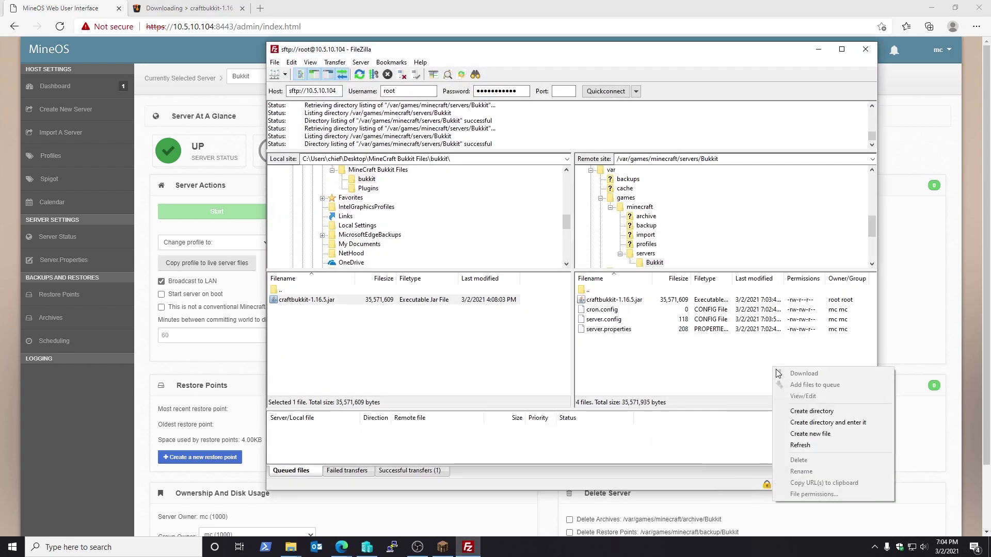
click(805, 446)
right_click(734, 362)
click(776, 441)
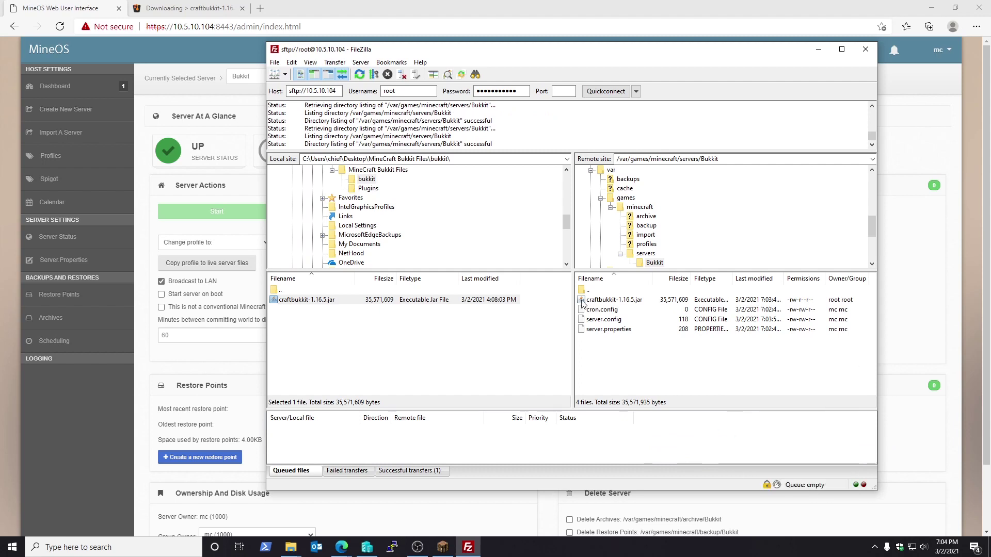
right_click(747, 367)
click(778, 438)
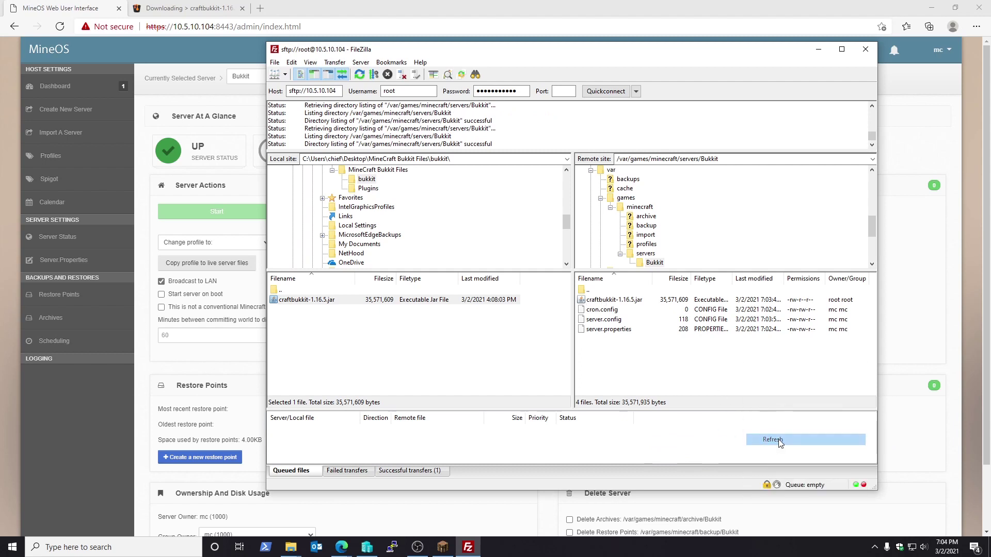
right_click(716, 367)
click(762, 446)
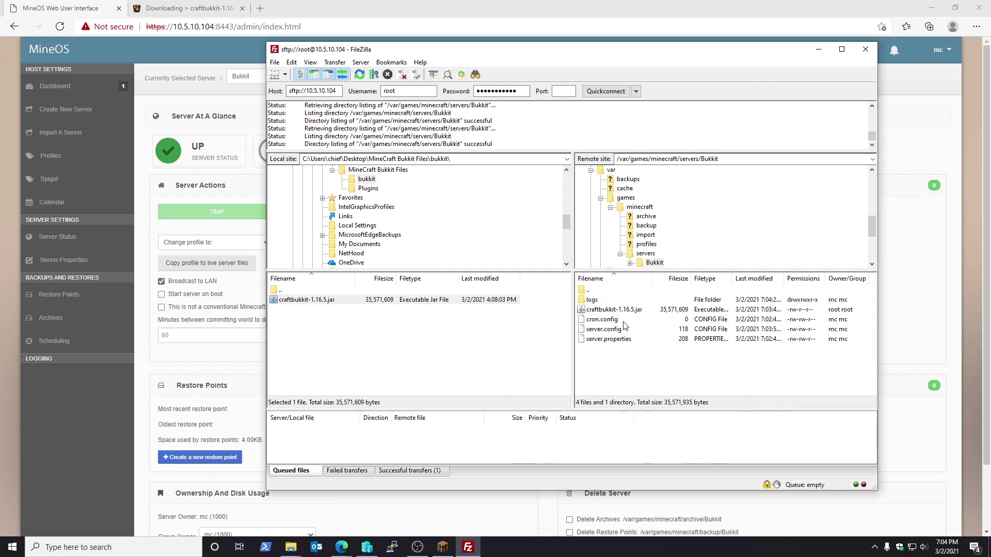
click(597, 300)
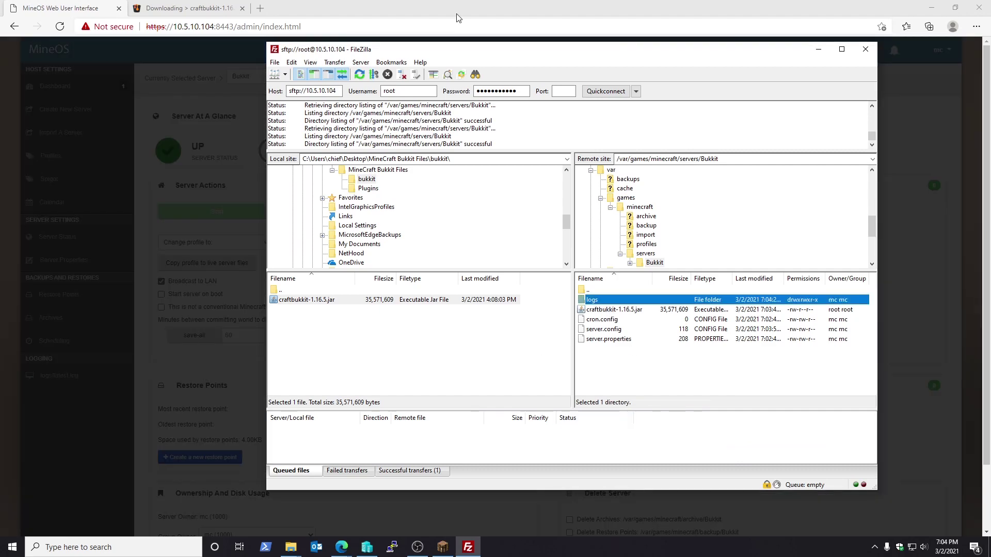
click(471, 3)
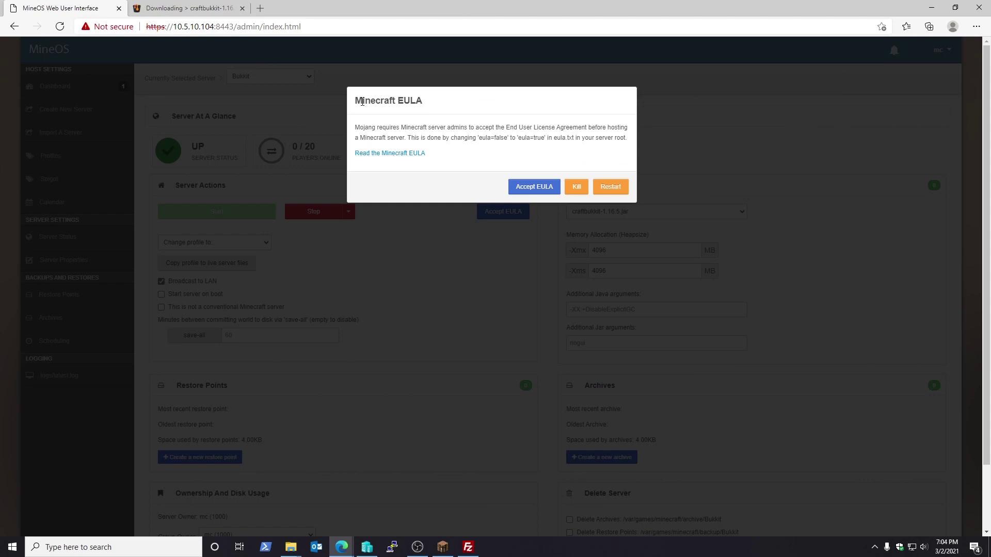
Accept the EULA in the Minecraft EULA dialog and restart the Bukkit server.
drag(354, 101, 424, 102)
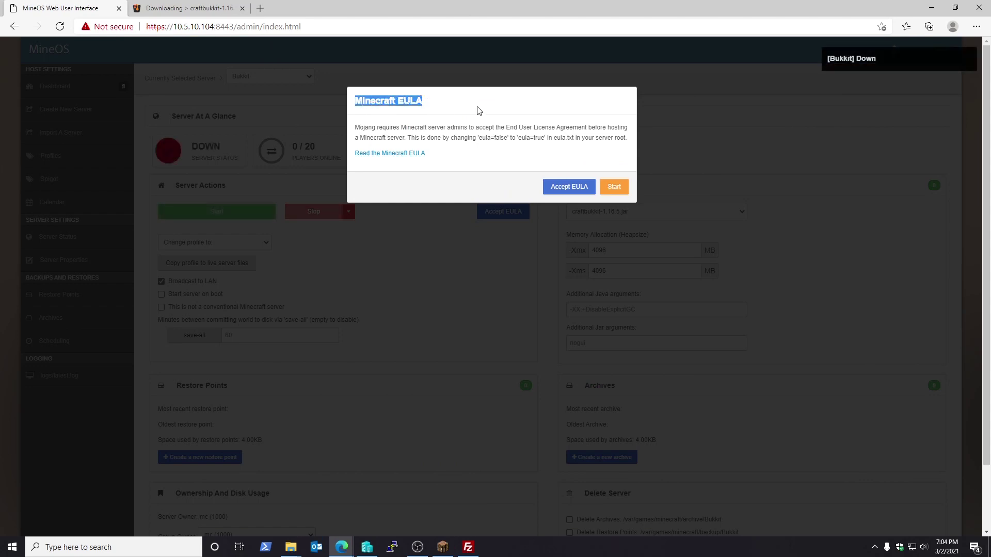
click(568, 187)
click(613, 188)
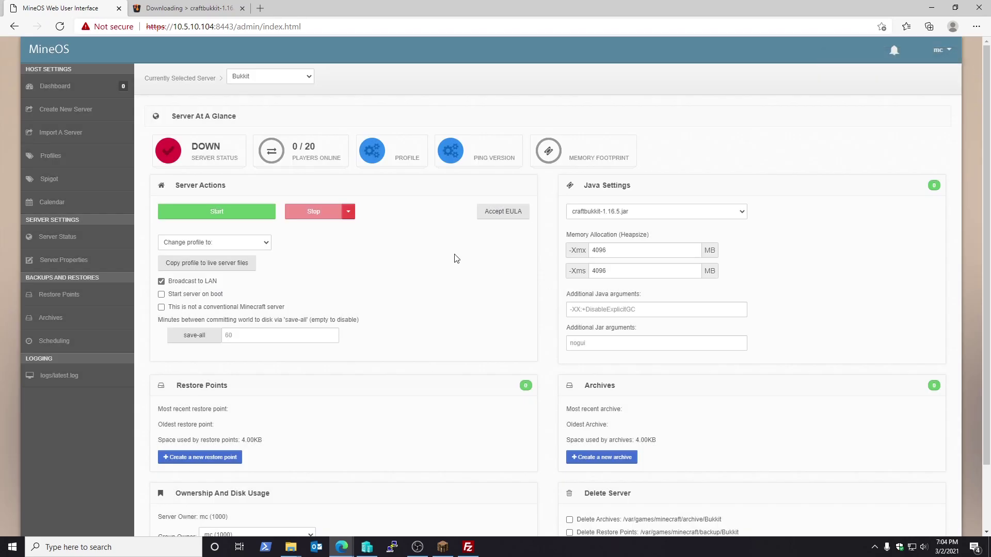
Refresh the remote Bukkit listing four times to reveal eula.txt, then check MineOS's latest.log.
click(469, 547)
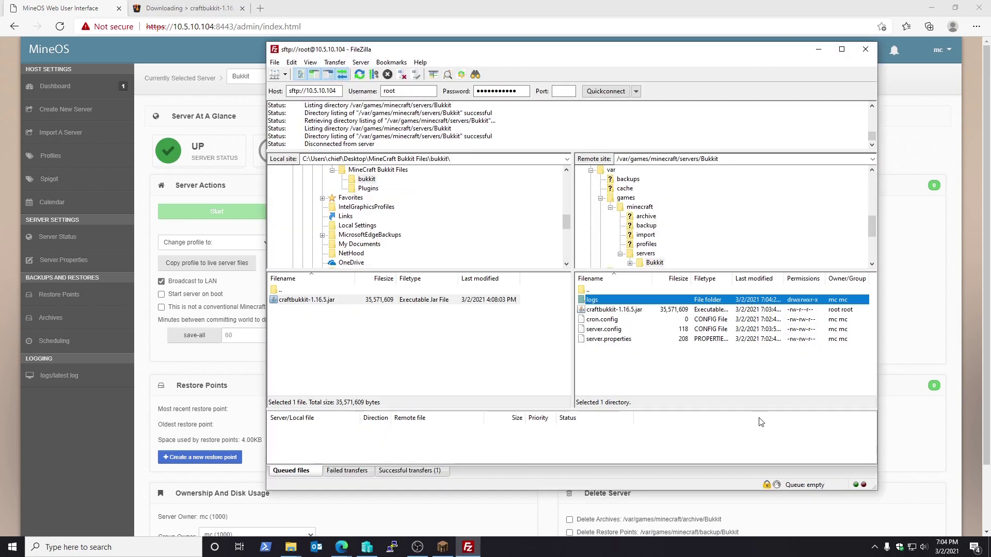
right_click(694, 383)
click(726, 460)
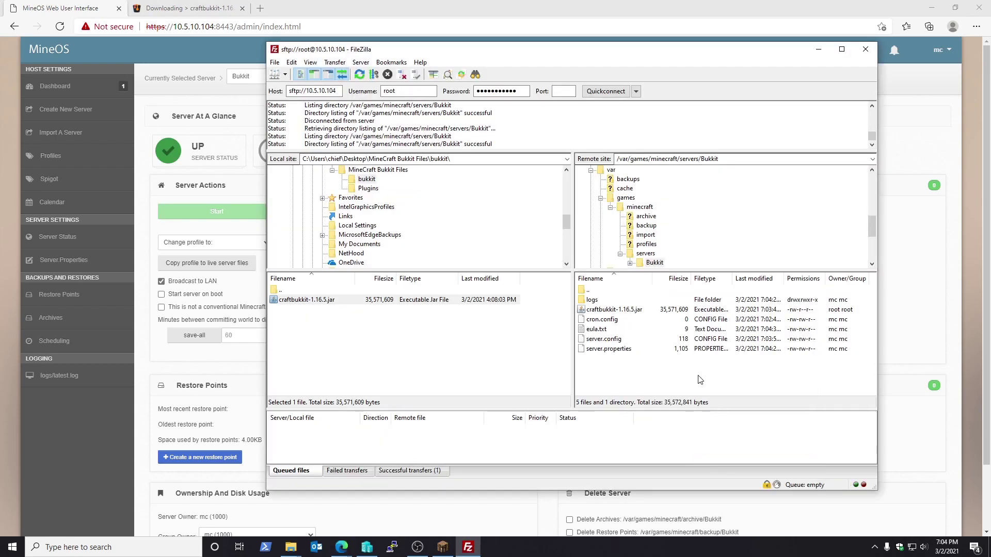
right_click(705, 374)
click(739, 452)
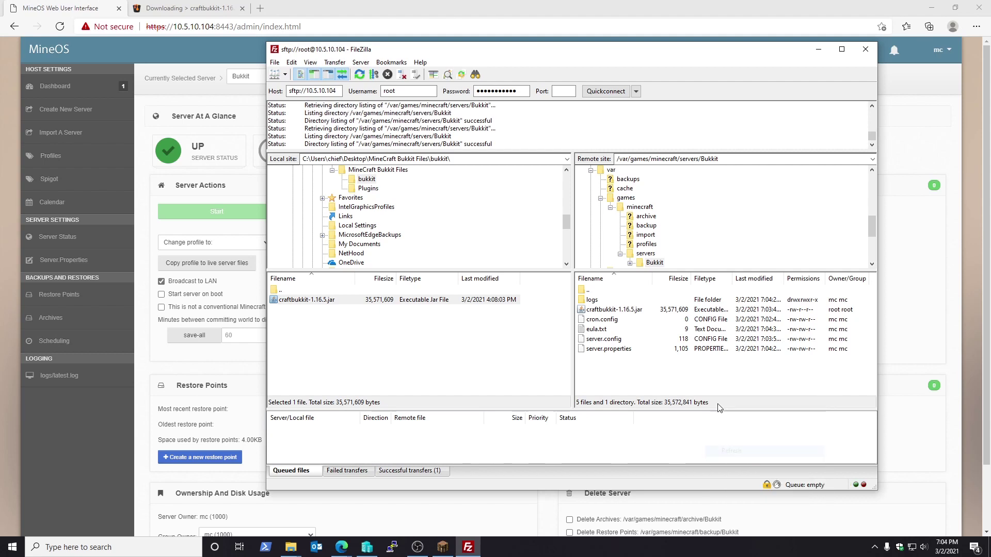
right_click(727, 372)
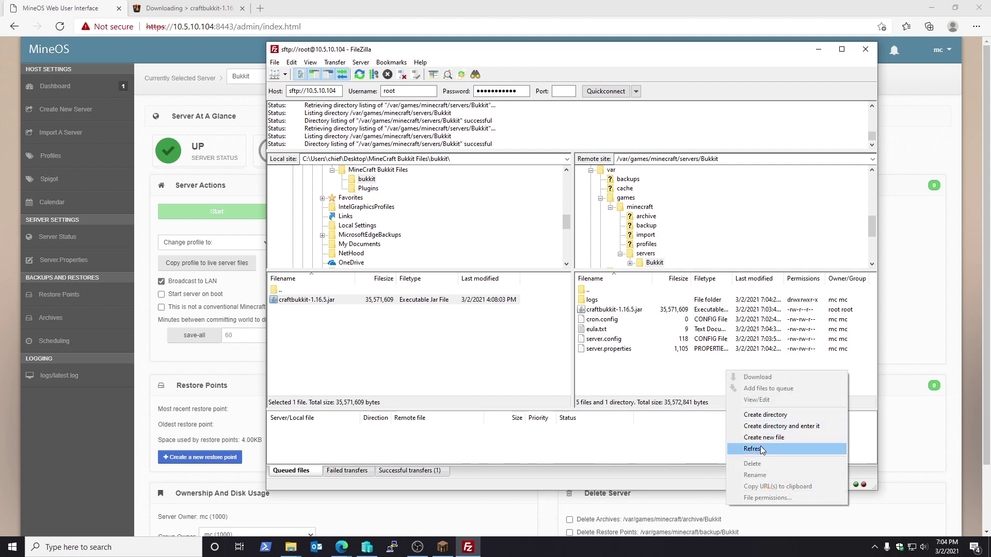
click(760, 447)
right_click(725, 368)
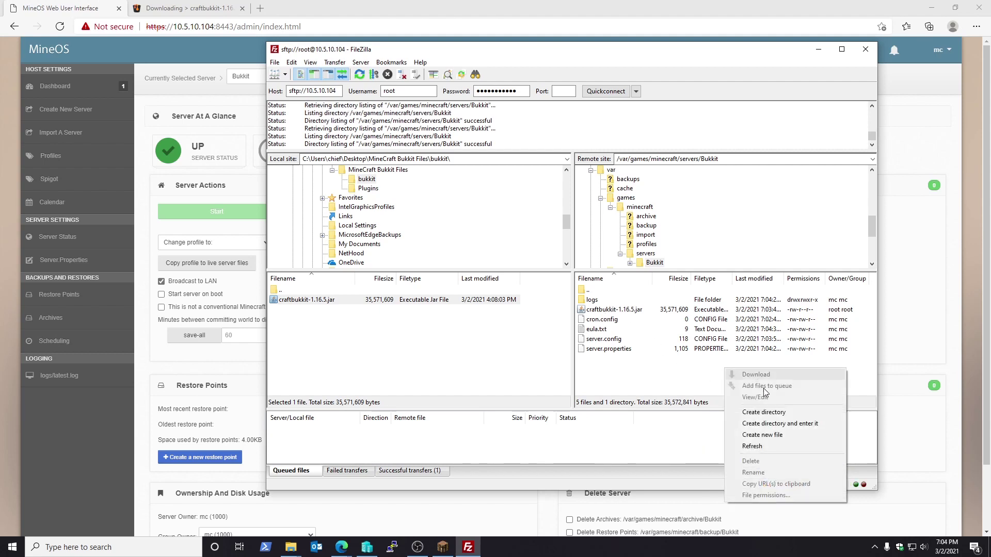
click(743, 449)
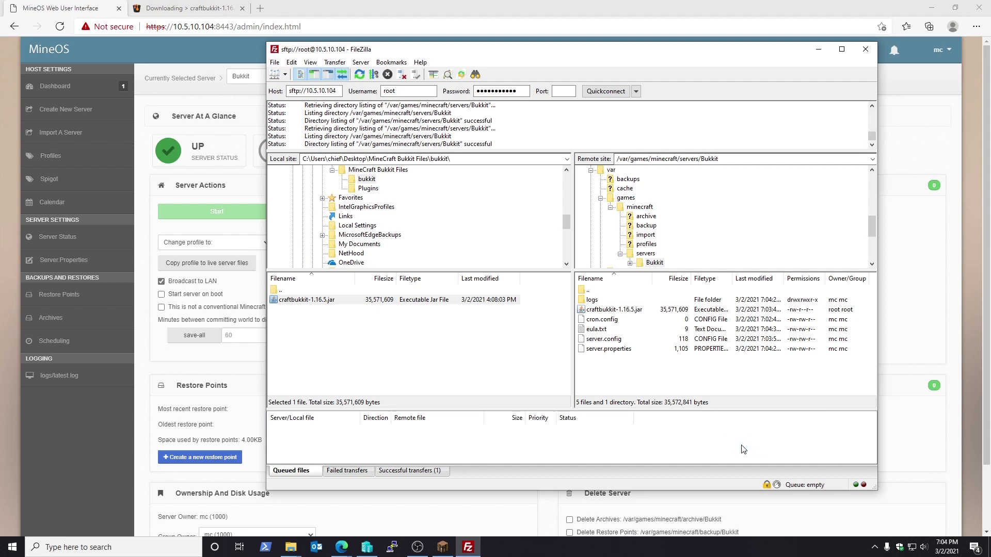
click(58, 376)
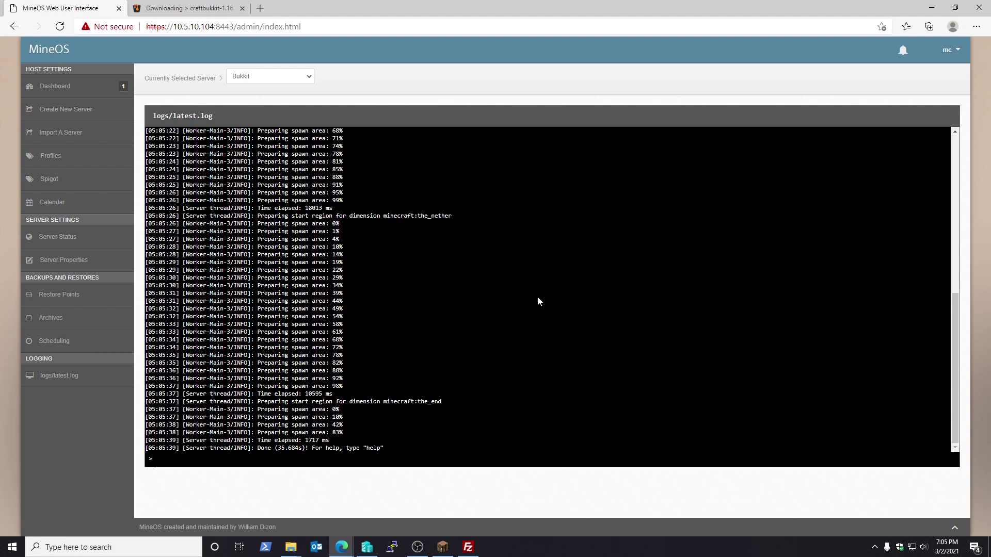
Join 10.5.10.104 via Direct Connection, then disconnect and return to the MineOS log.
click(443, 548)
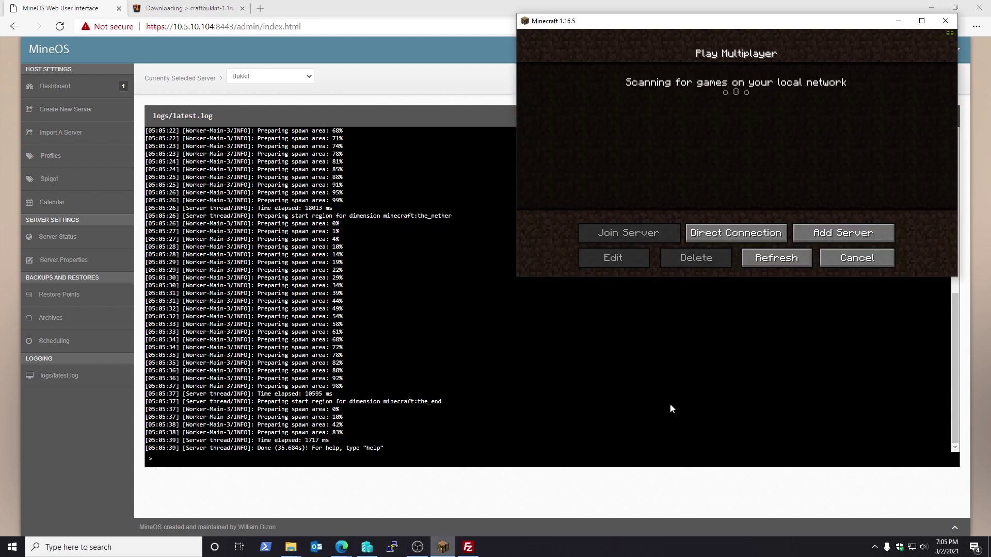
click(746, 235)
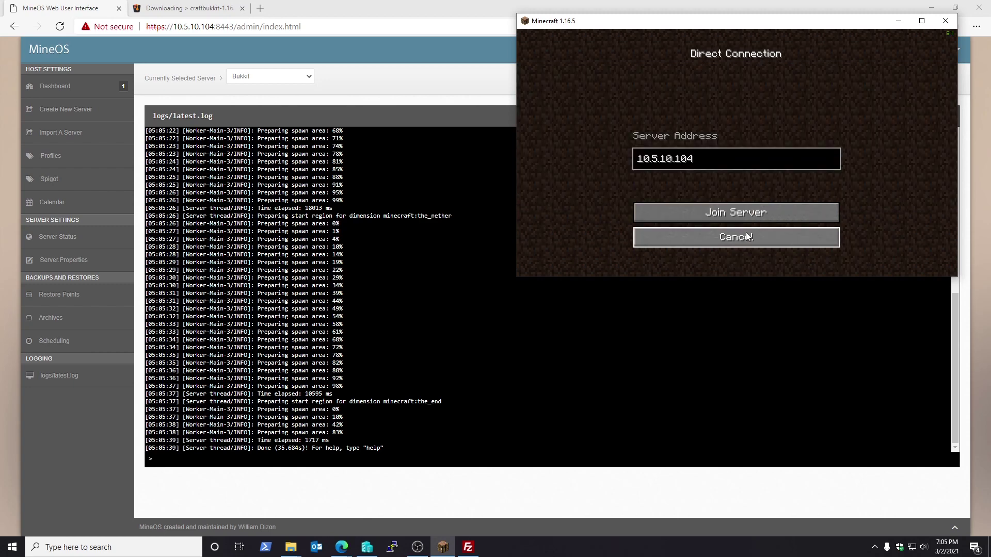
click(718, 212)
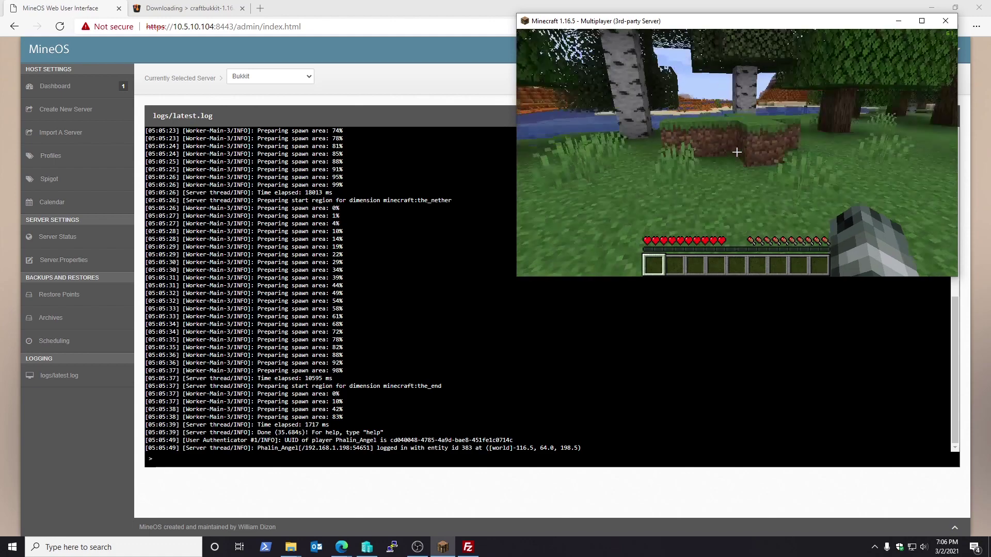
key(Escape)
click(740, 211)
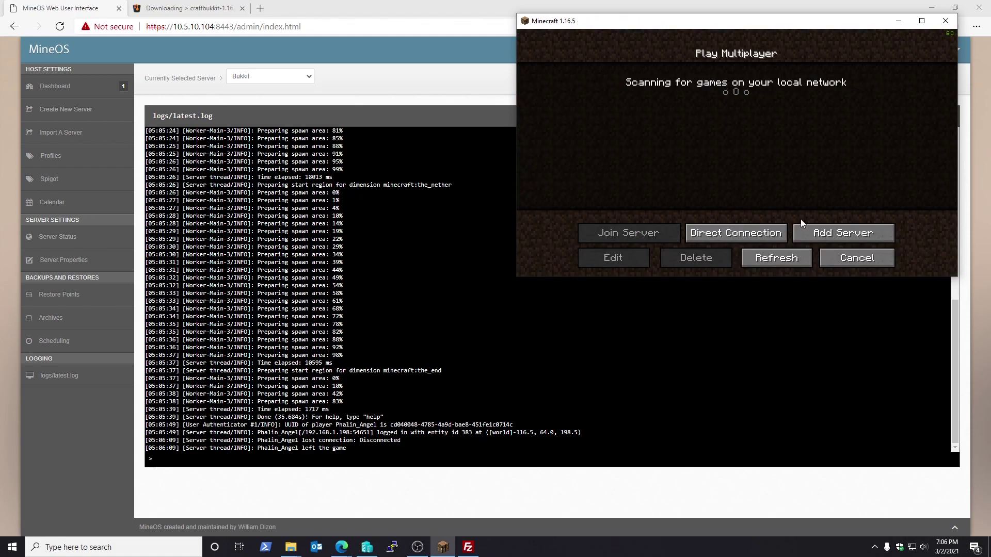
click(748, 6)
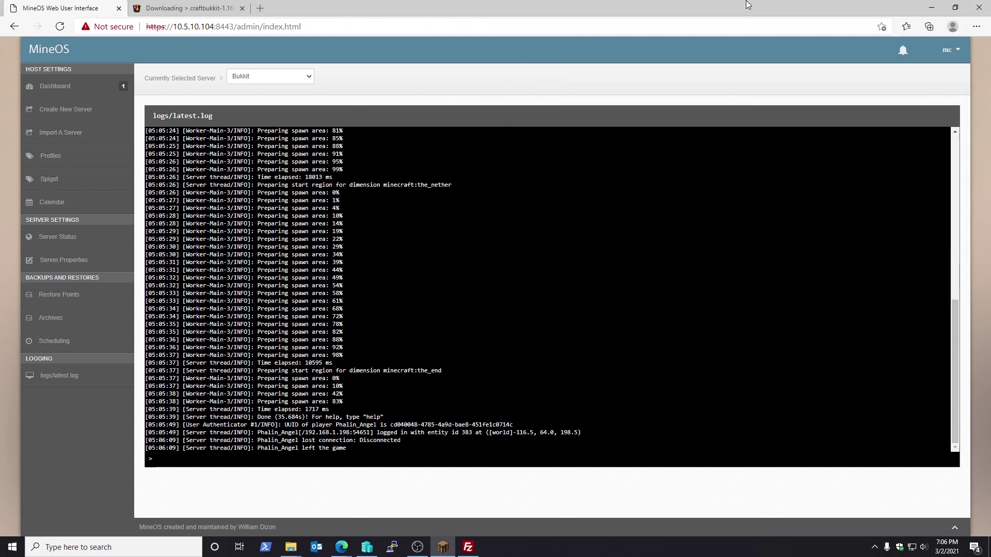
Choose Kill for the running Bukkit server from its status page, checking latest.log in between.
click(65, 237)
mouse_move(332, 216)
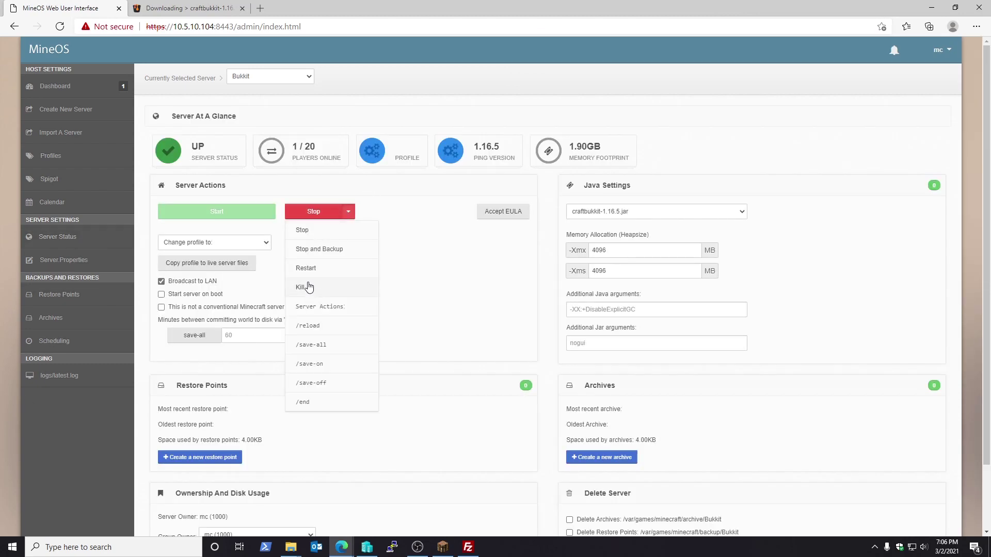
click(60, 376)
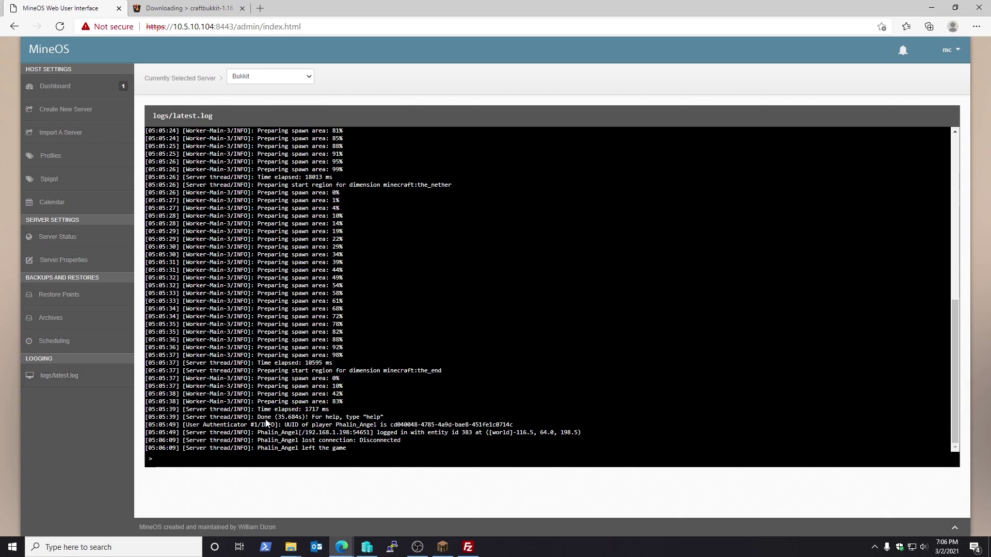
click(32, 239)
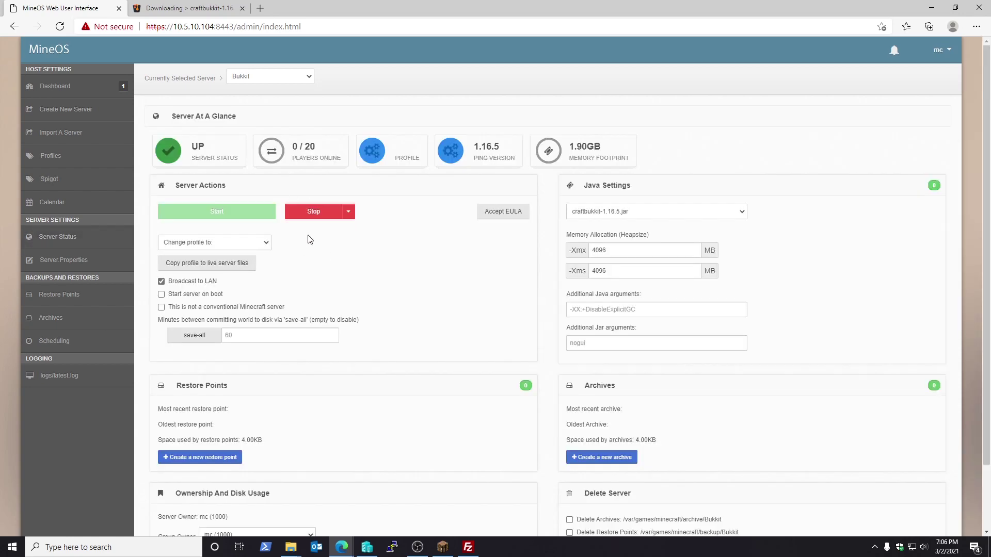
mouse_move(314, 213)
click(302, 292)
click(468, 547)
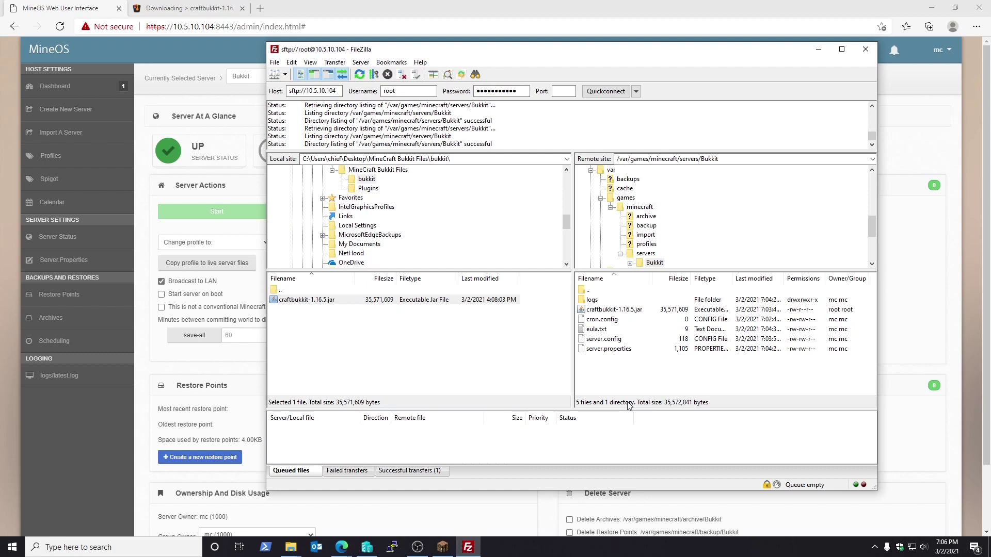
Open the local Plugins folder and the refreshed remote Bukkit/plugins folder.
click(281, 292)
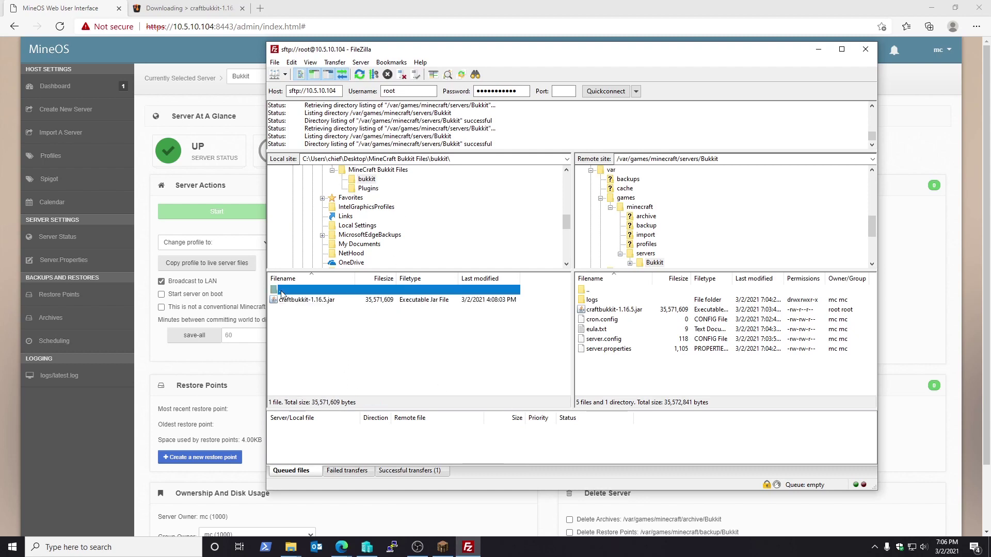
double_click(282, 293)
double_click(291, 310)
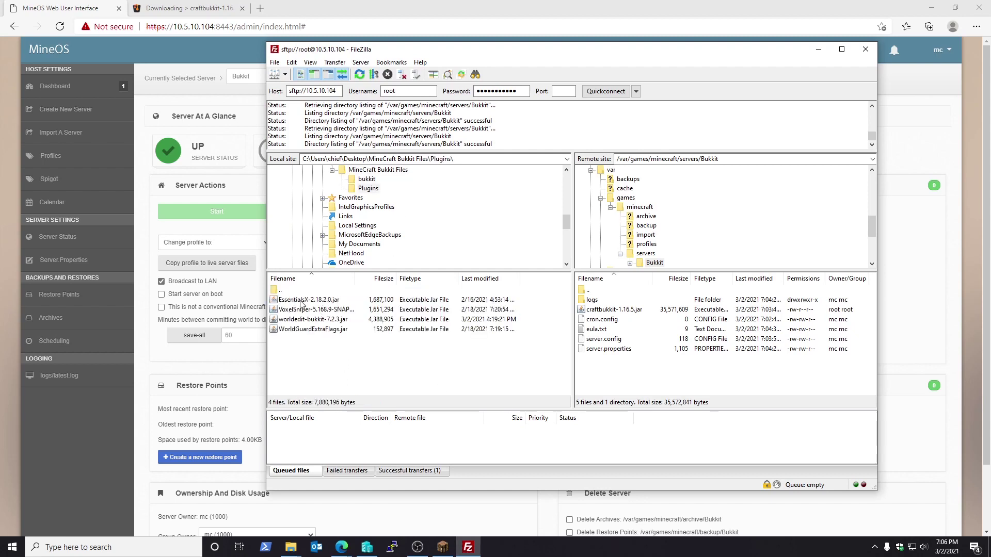
right_click(634, 378)
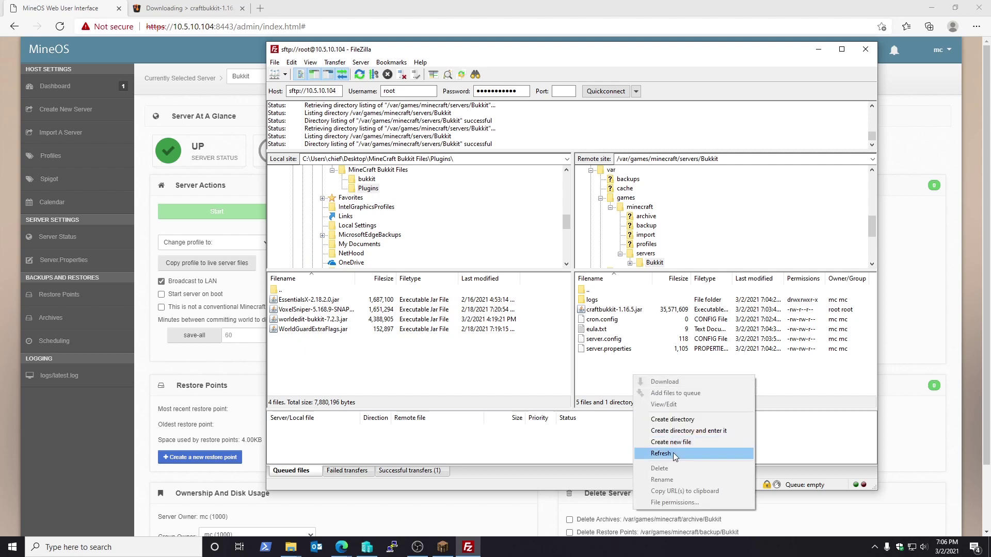
click(673, 453)
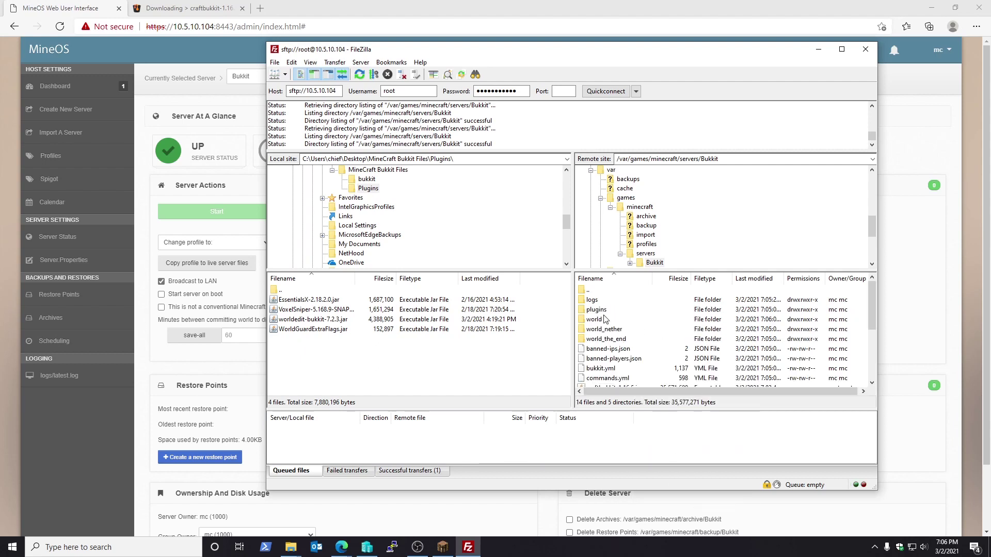
double_click(597, 310)
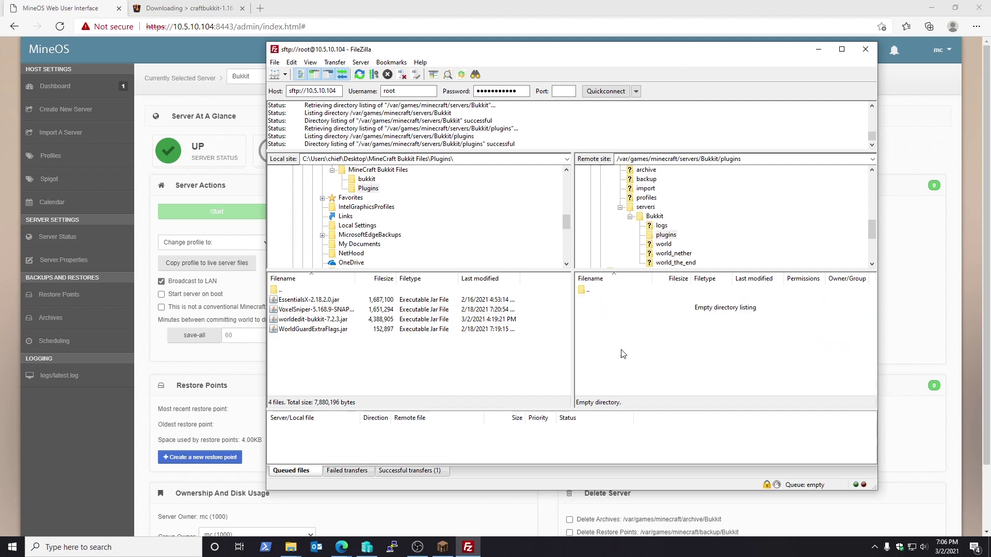
Upload all four plugin jars, including EssentialsX-2.18.2.0 and worldedit-bukkit-7.2.3, to the server.
drag(557, 352, 284, 303)
right_click(285, 303)
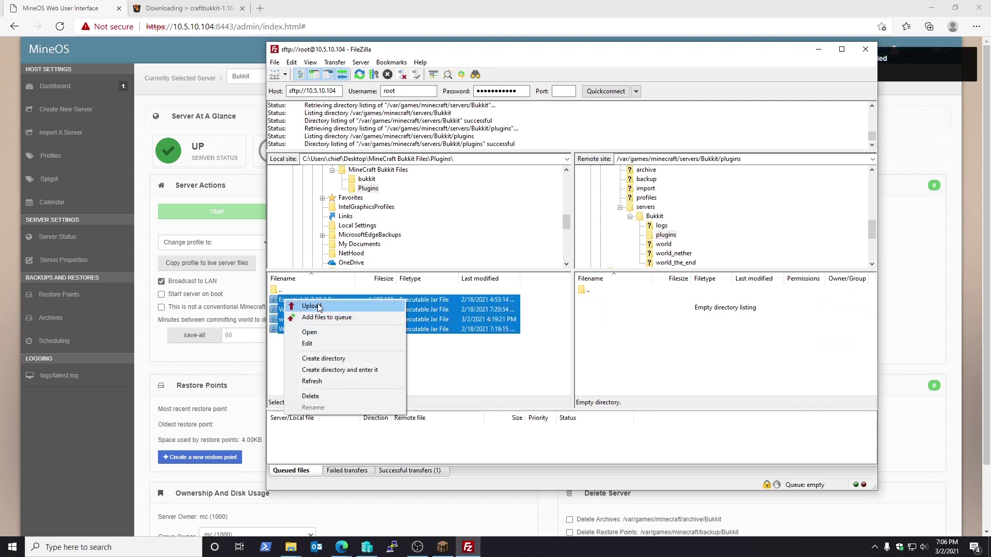
click(298, 310)
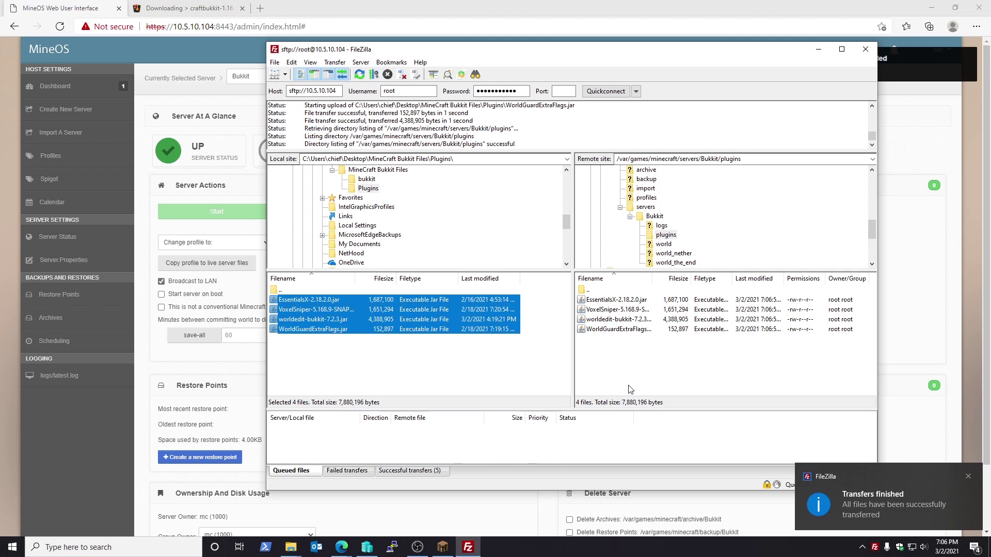
click(60, 458)
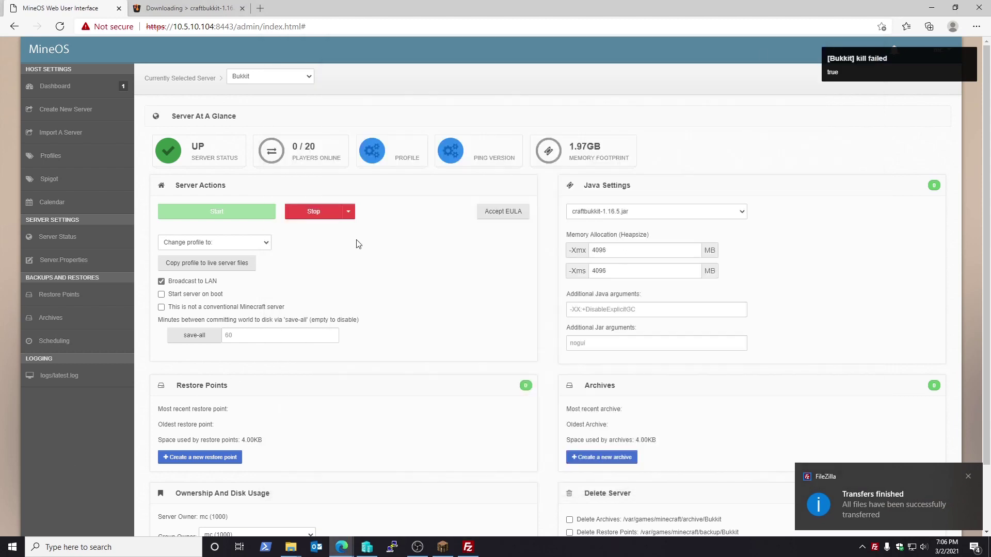
Try Kill and Stop on the Bukkit server, then enter 'stop' at the log console.
click(349, 213)
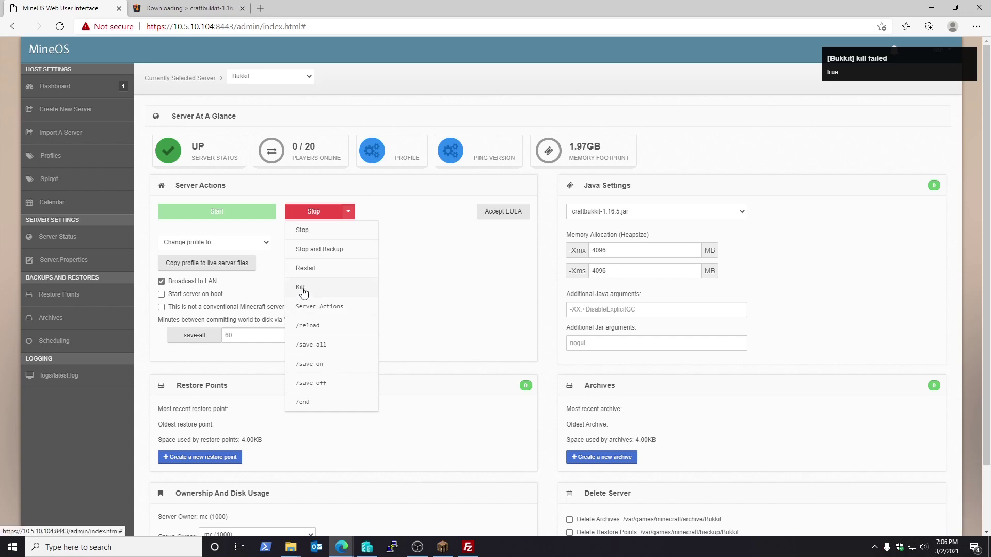
click(303, 288)
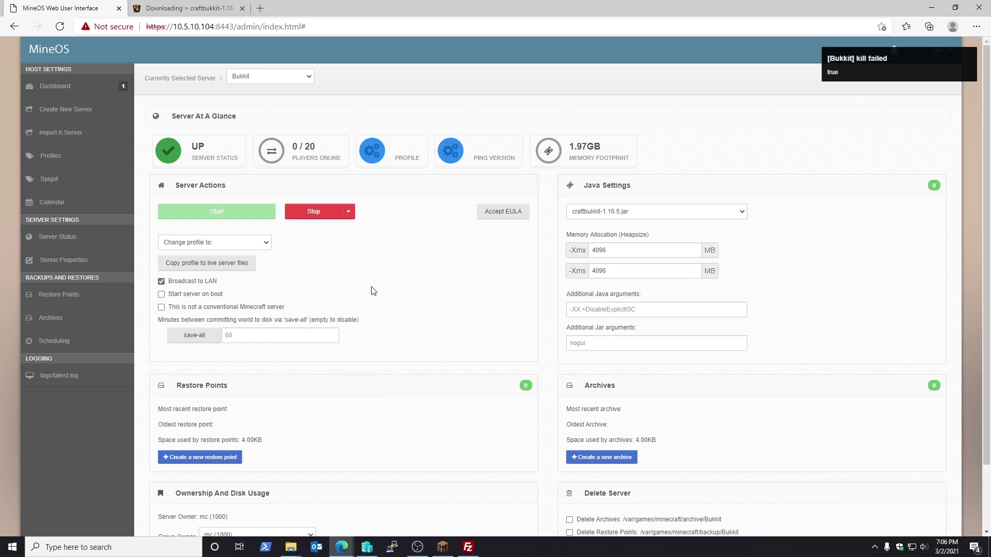
click(56, 380)
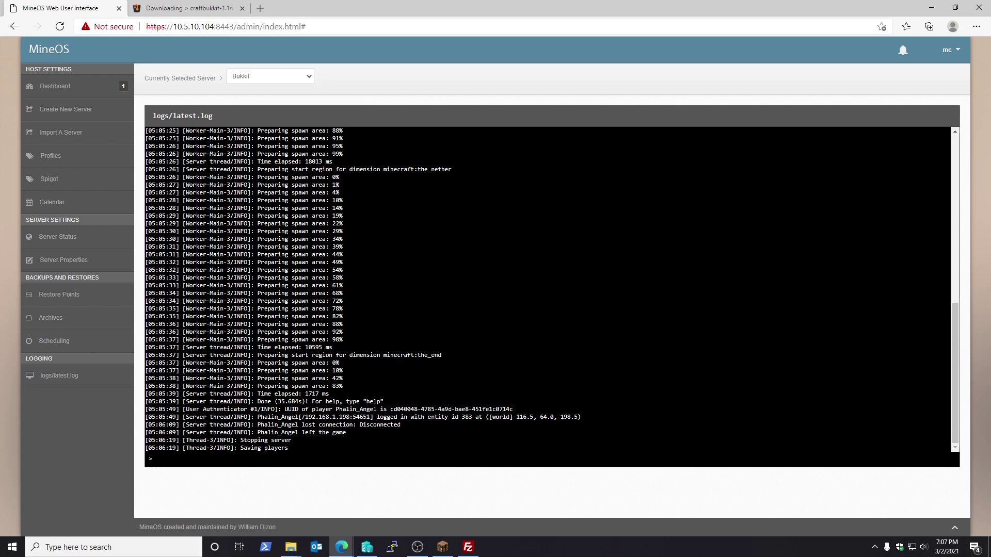
click(63, 239)
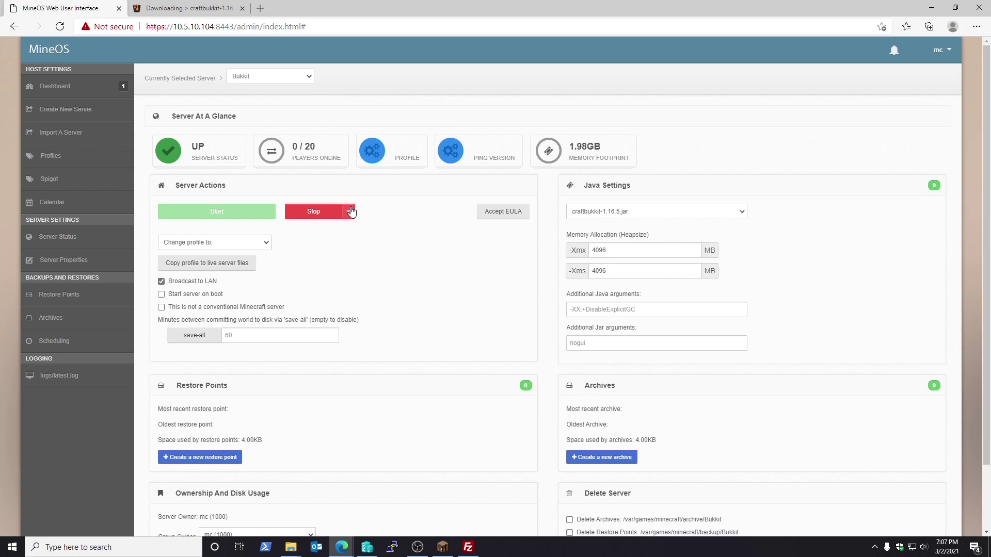
click(316, 212)
click(73, 376)
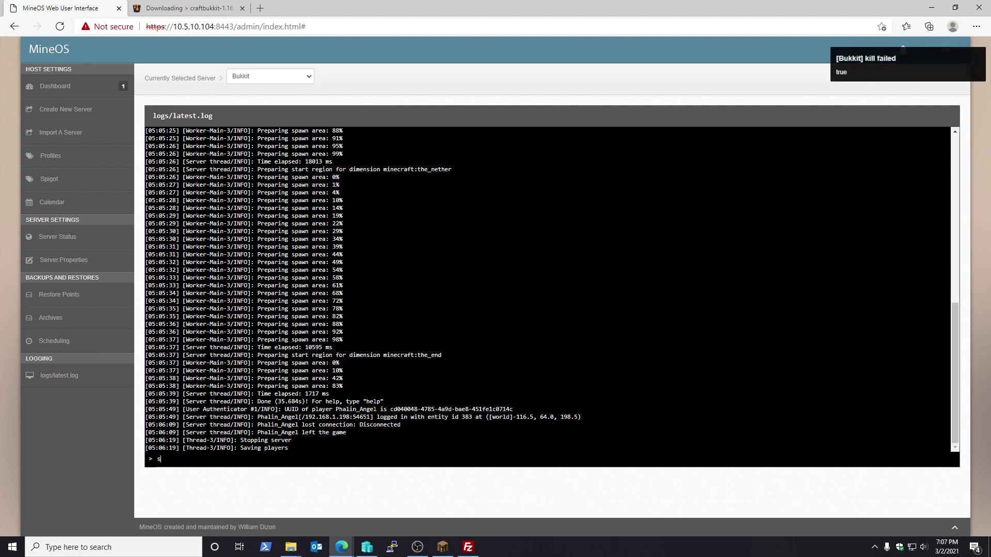
text(stop)
key(Return)
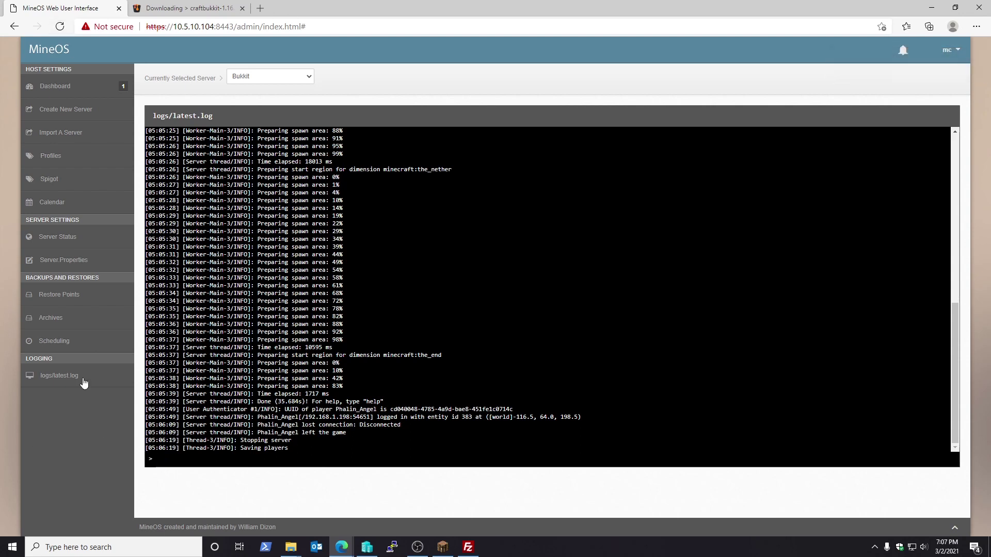
Reload MineOS, start the Bukkit server, stop it again, and check the log.
click(60, 26)
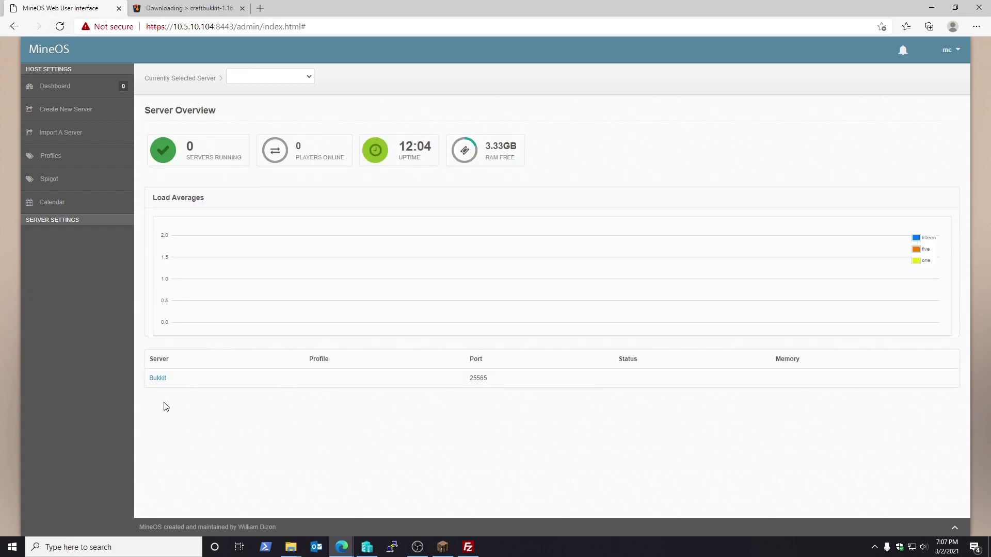
click(157, 379)
click(247, 211)
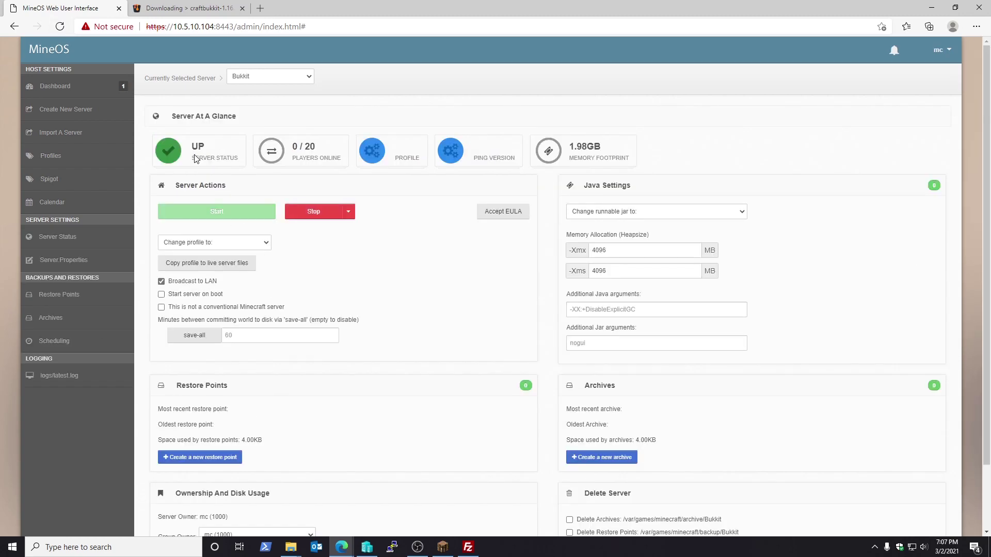
click(348, 212)
click(324, 231)
click(55, 375)
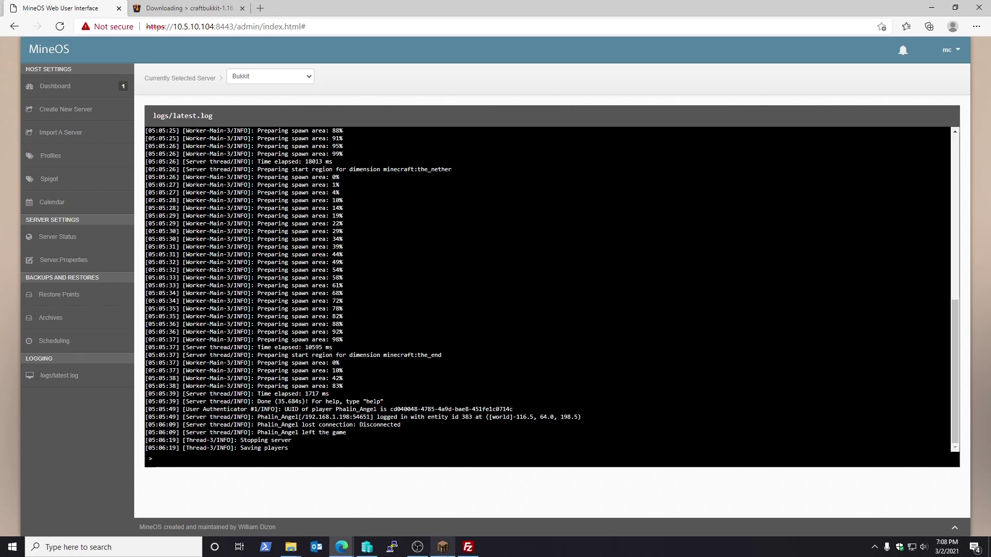
Go back up to the remote Bukkit folder in FileZilla and refresh its listing.
click(468, 548)
right_click(622, 388)
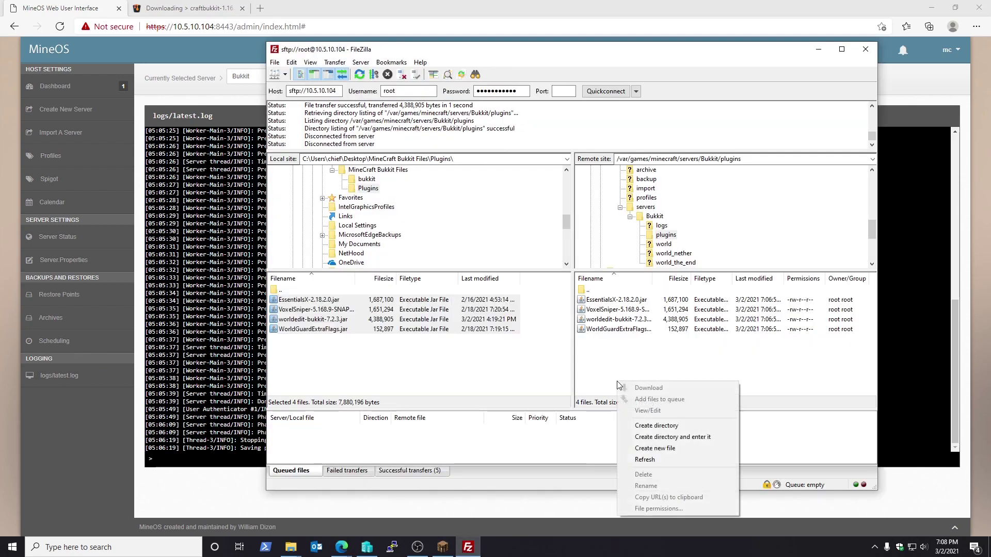
double_click(590, 291)
right_click(721, 360)
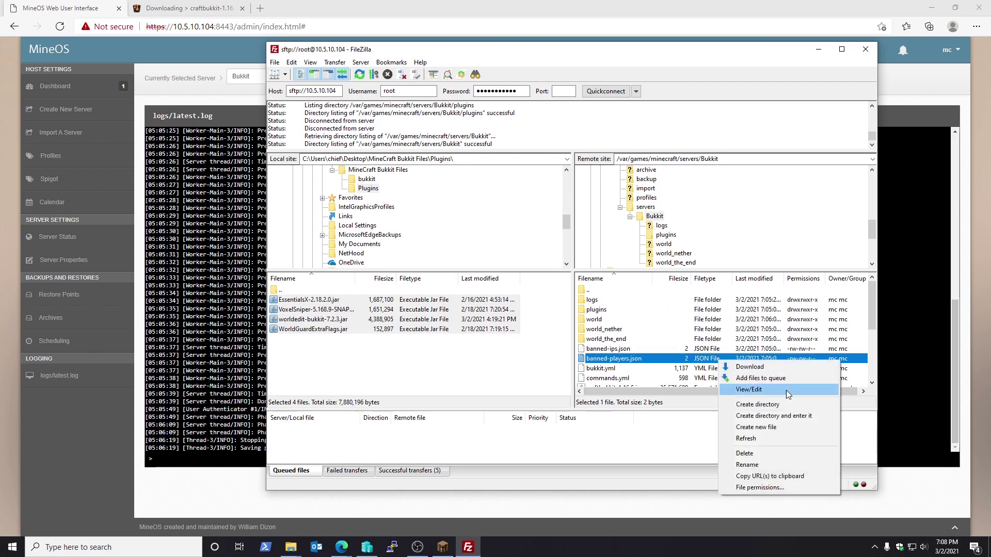
click(776, 439)
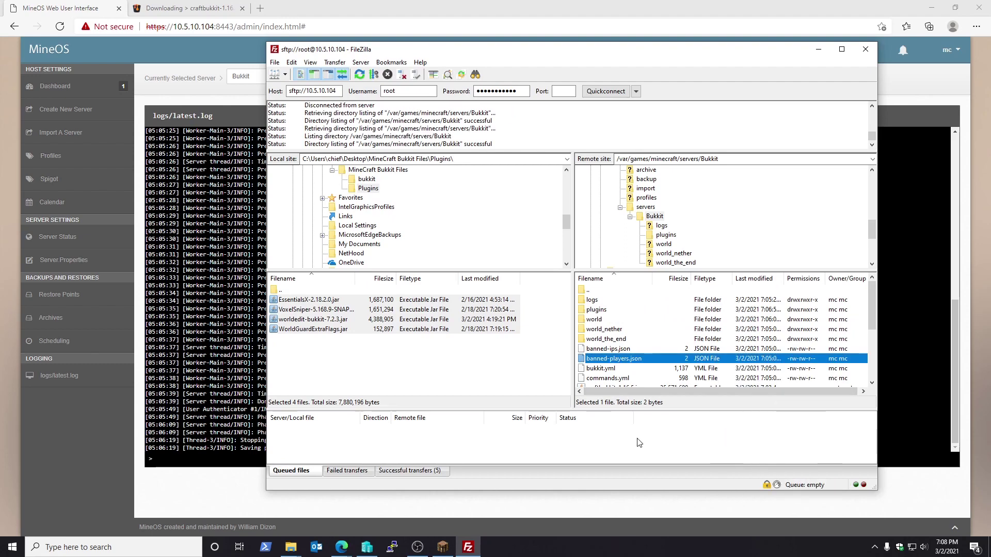
key(alt+Tab)
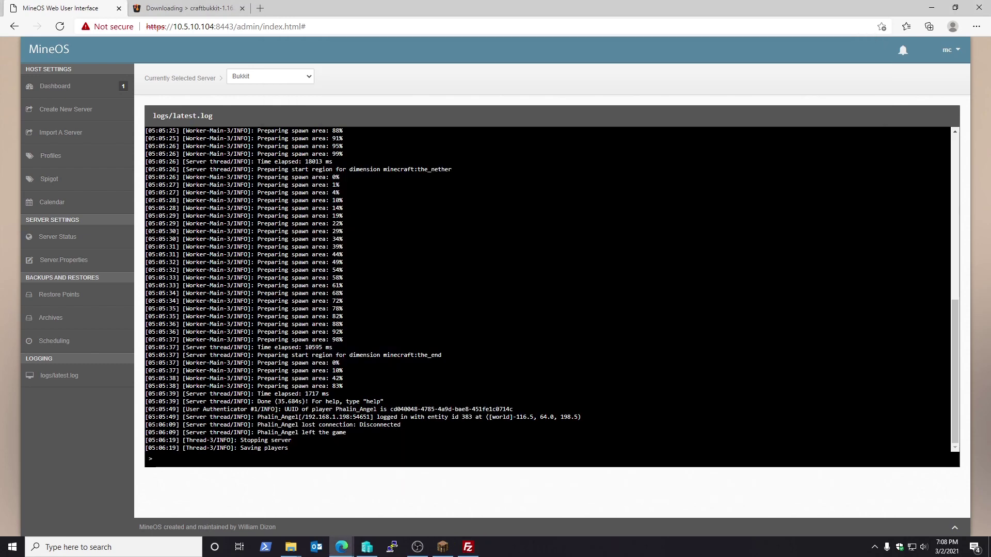
Try Stop > Kill, then send 'stop' at the log console and return to Server Status.
click(49, 237)
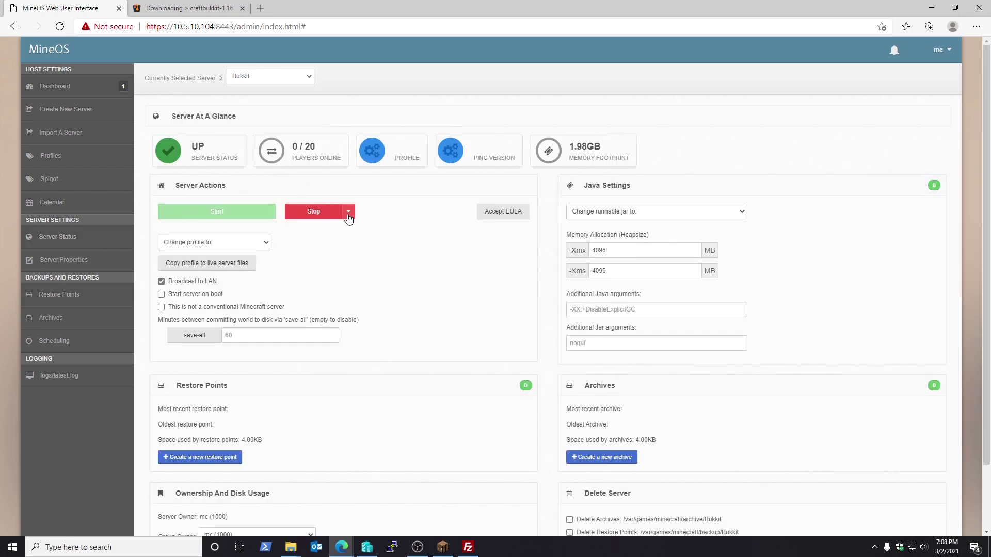
click(347, 214)
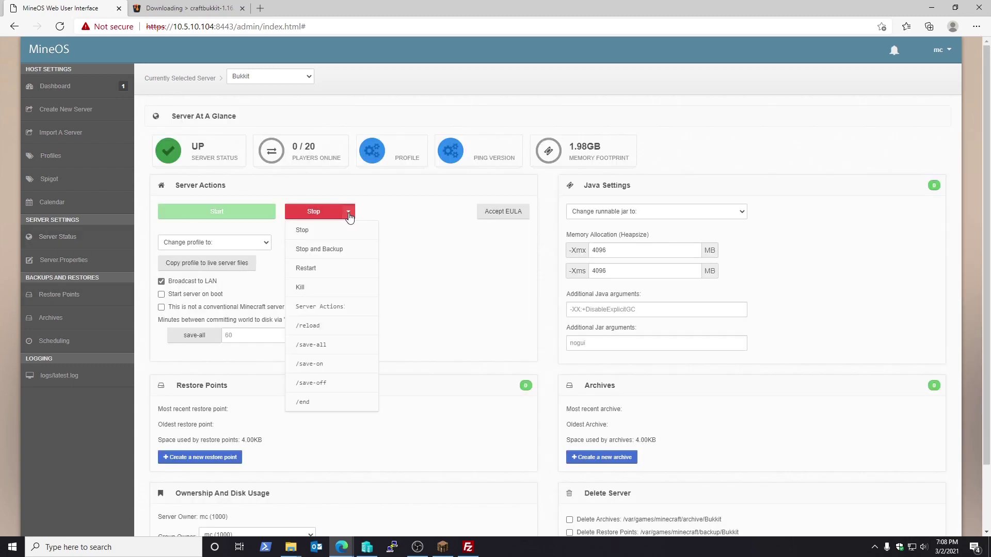
click(309, 289)
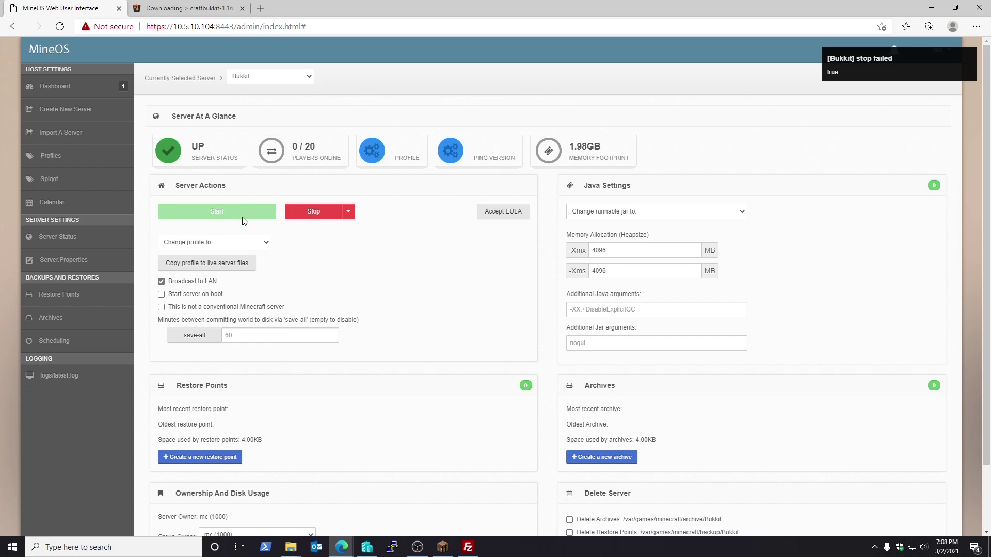
click(65, 377)
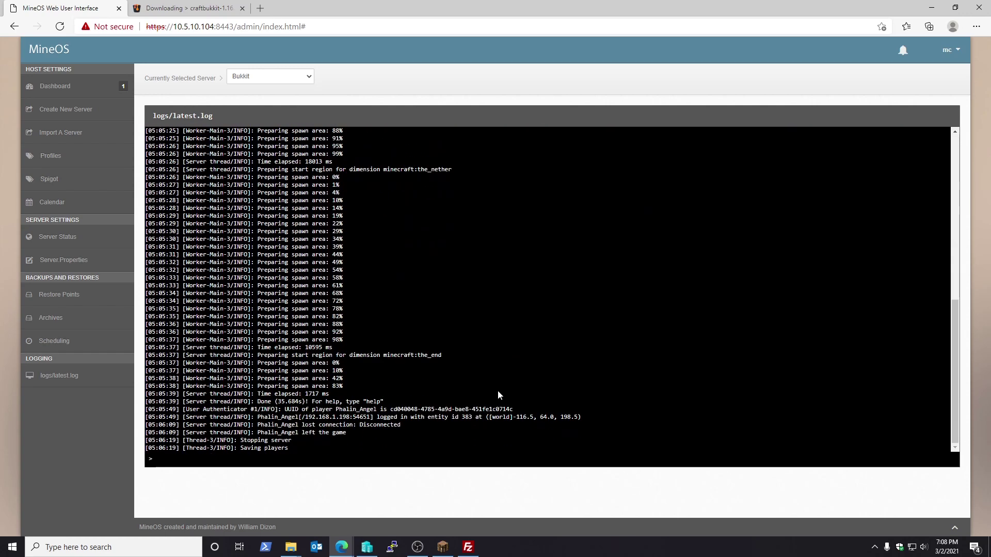
click(158, 459)
text(stop)
key(Return)
click(60, 238)
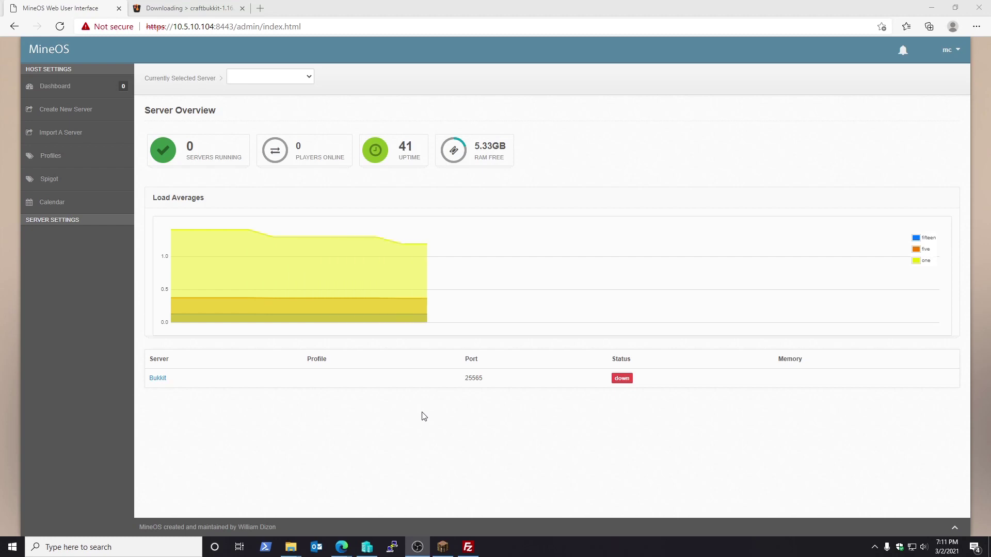
Reconnect FileZilla via Quickconnect, browse to /var/games/minecraft/servers/Bukkit, then return to MineOS.
click(155, 379)
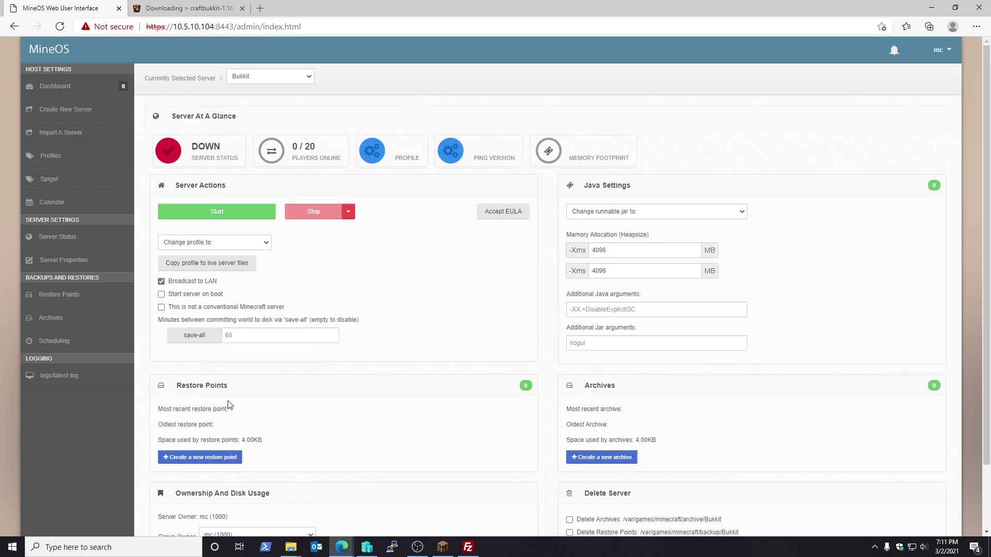
click(468, 548)
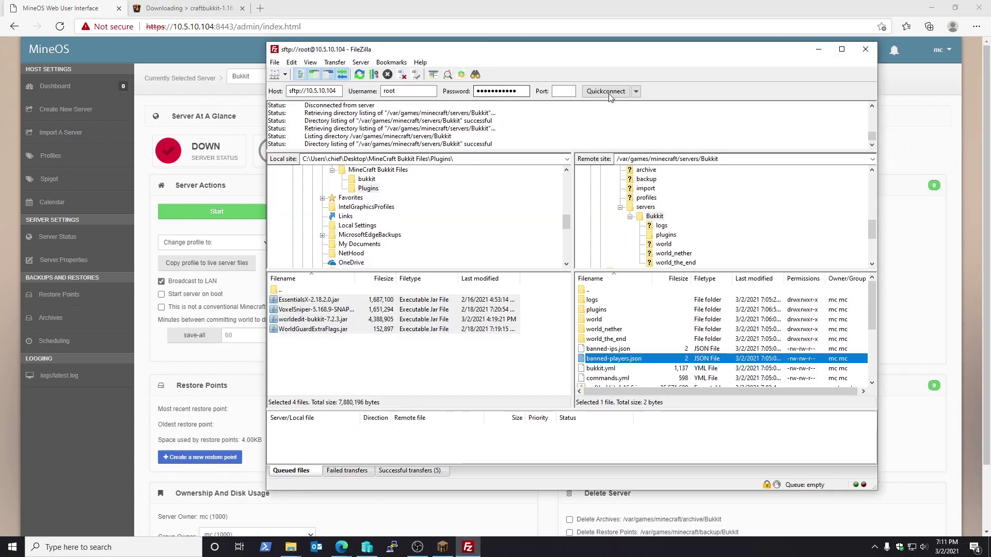
click(606, 91)
click(590, 299)
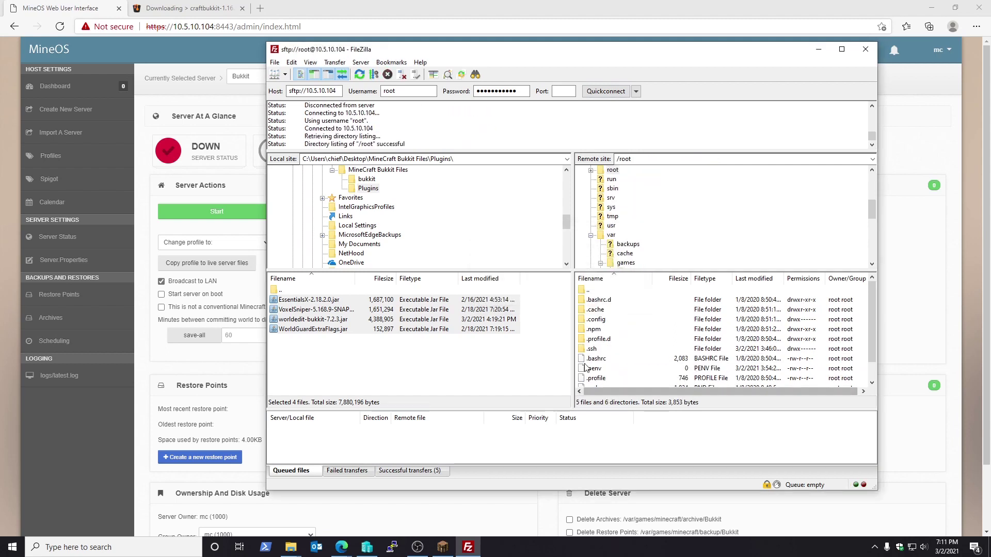
click(626, 263)
click(640, 244)
scroll(666, 217, down, 4)
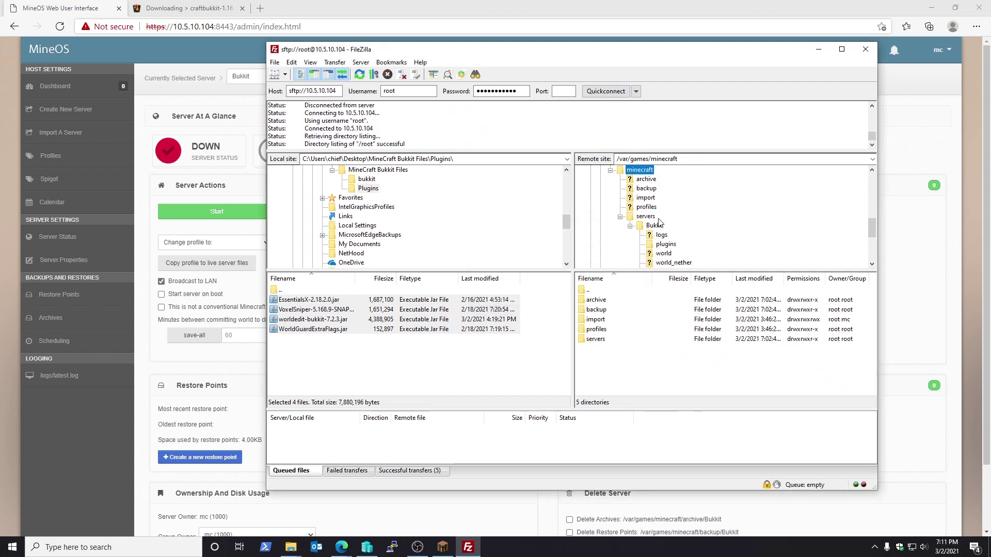
scroll(668, 209, up, 1)
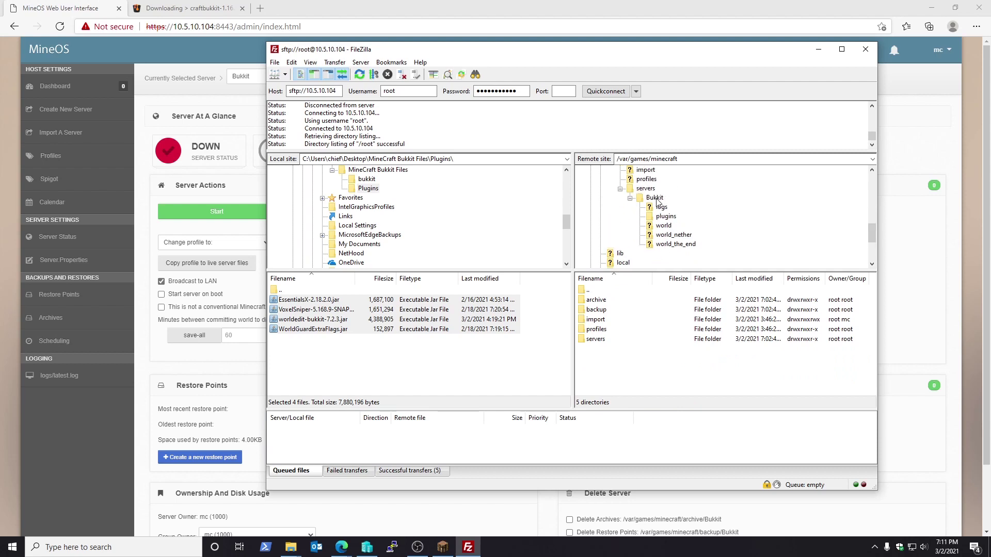
click(654, 198)
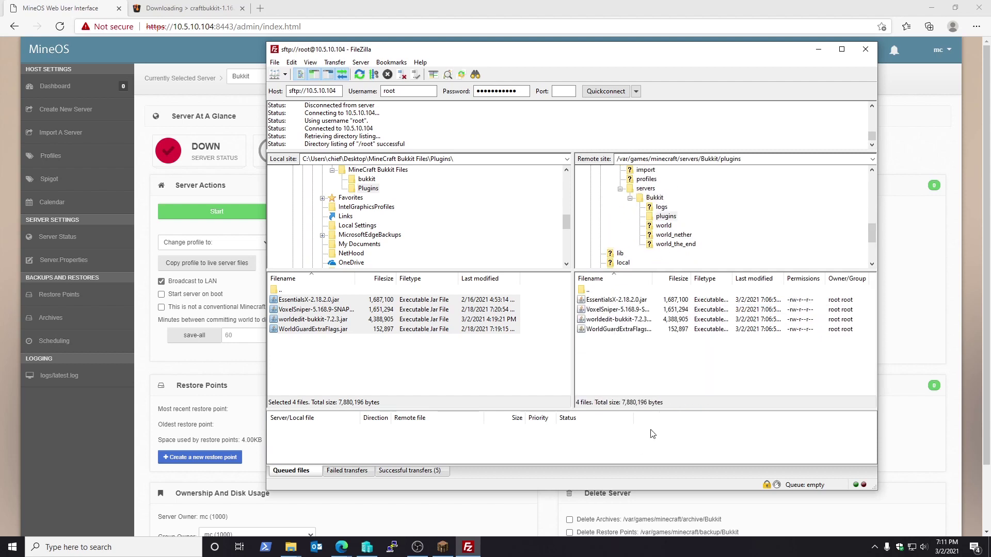
click(87, 447)
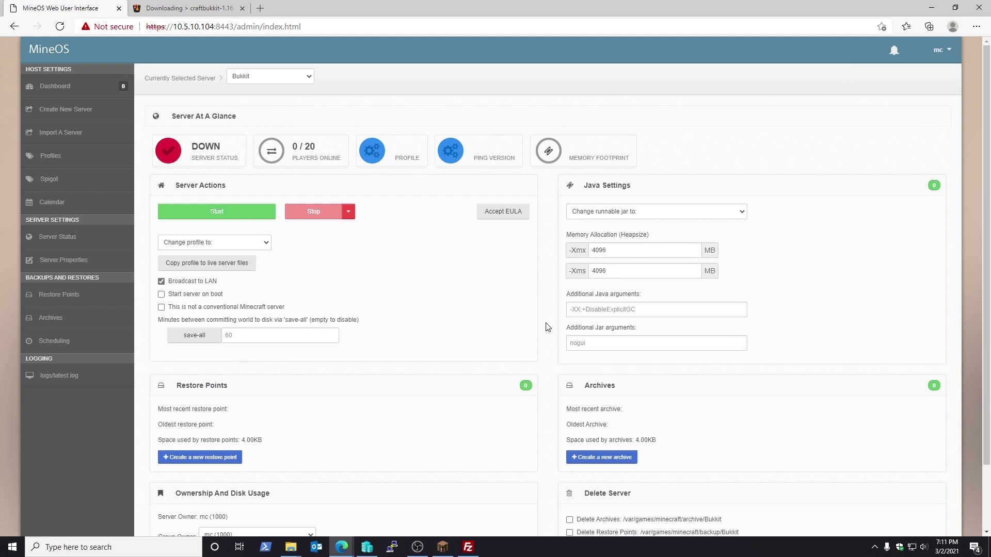
Select craftbukkit-1.16.5.jar as the runnable jar, disable Broadcast to LAN, and view latest.log.
click(627, 216)
click(588, 233)
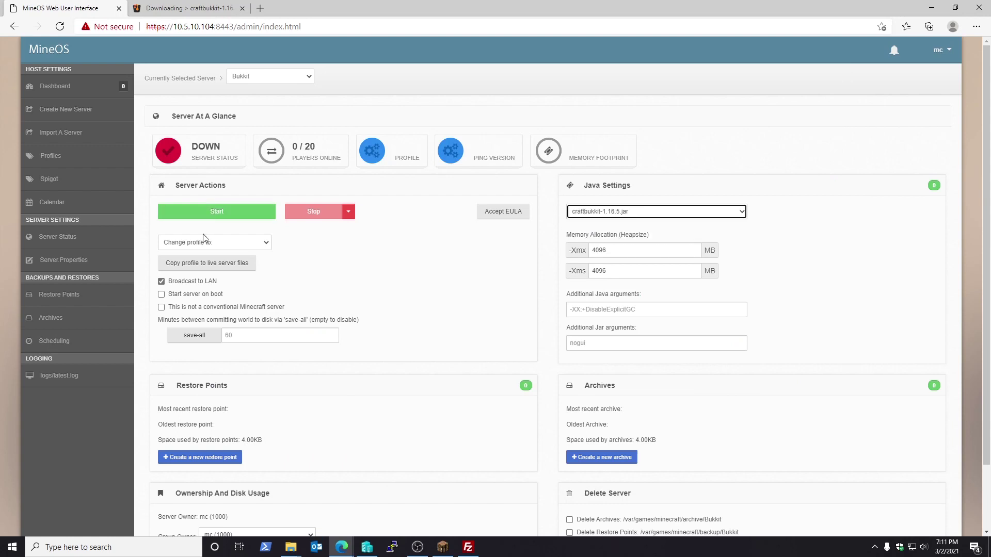
click(219, 243)
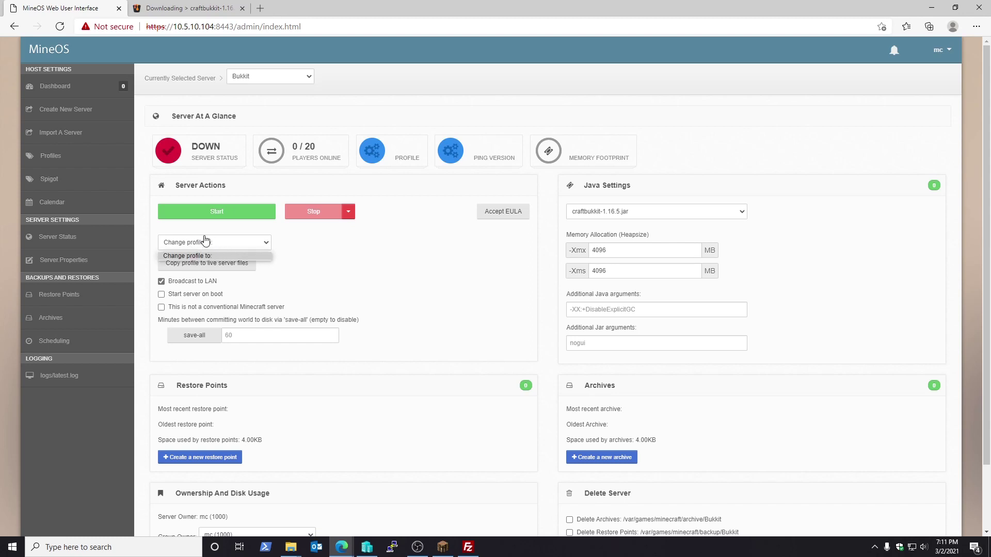
click(354, 285)
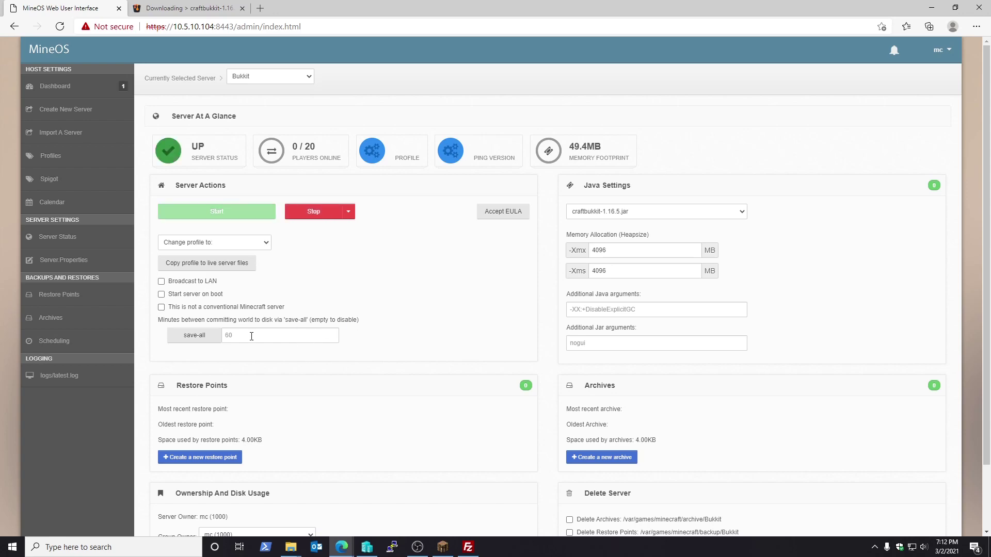
click(72, 377)
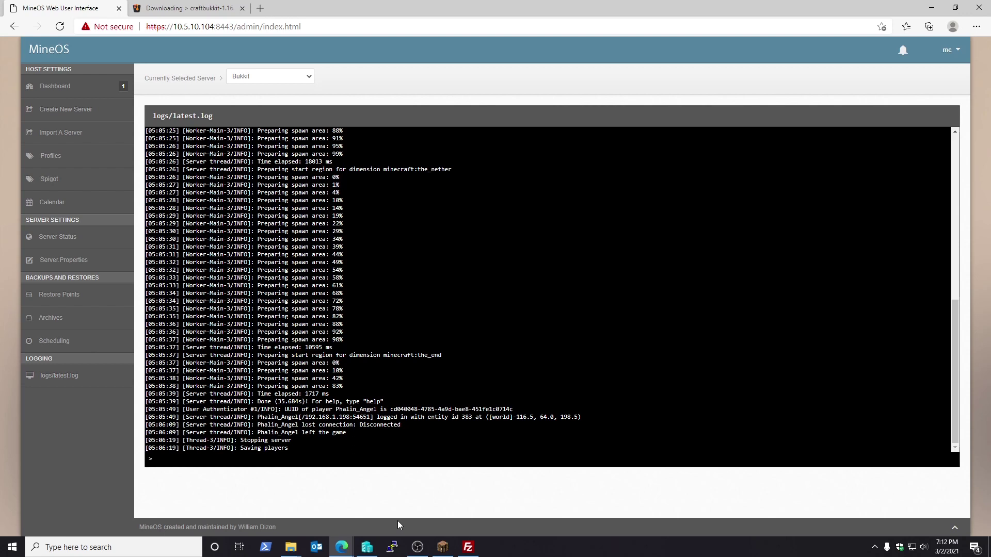
Switch between Server Status and latest.log to watch Essentials and VoxelSniper load at startup.
click(63, 242)
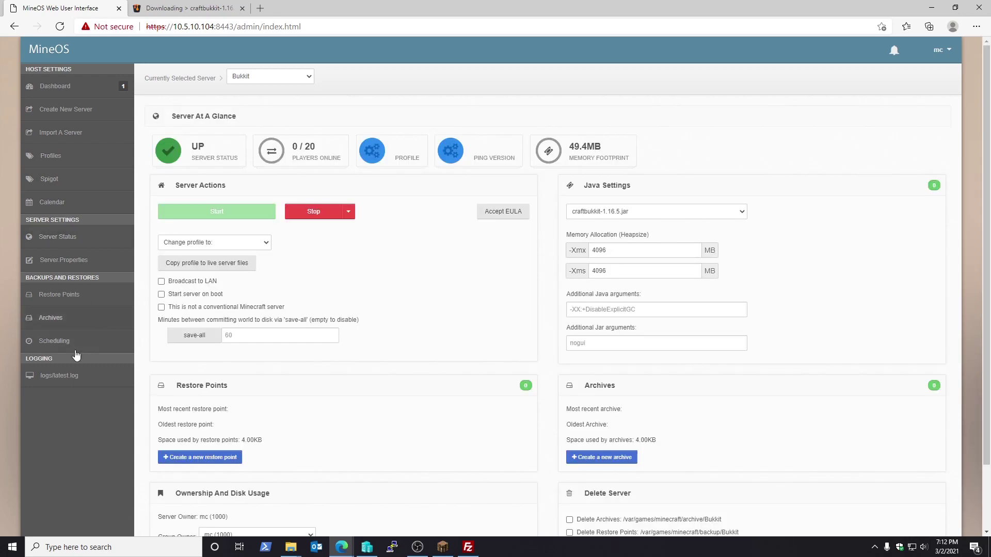
click(59, 376)
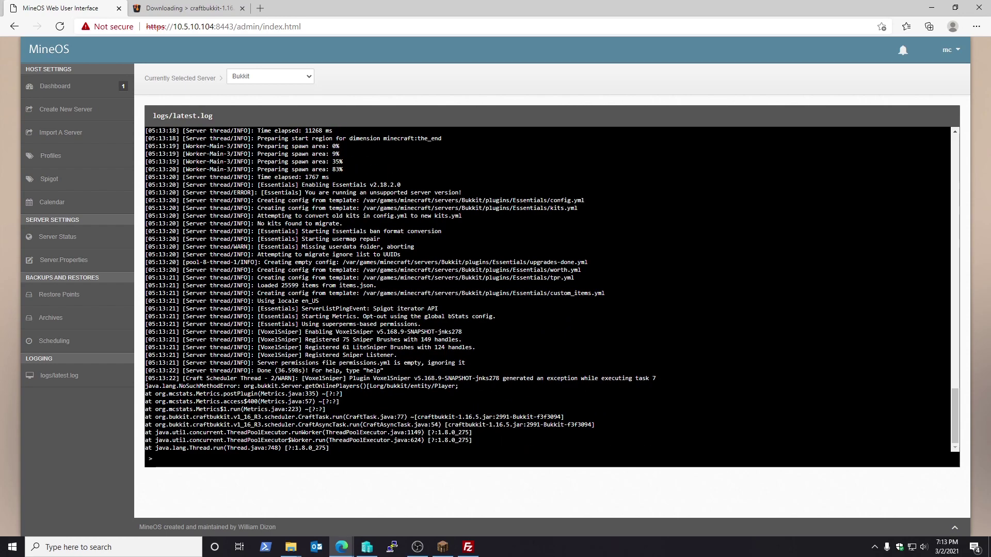
Join the Bukkit server via Direct Connection, walk forward in the world, then return to the browser.
click(443, 547)
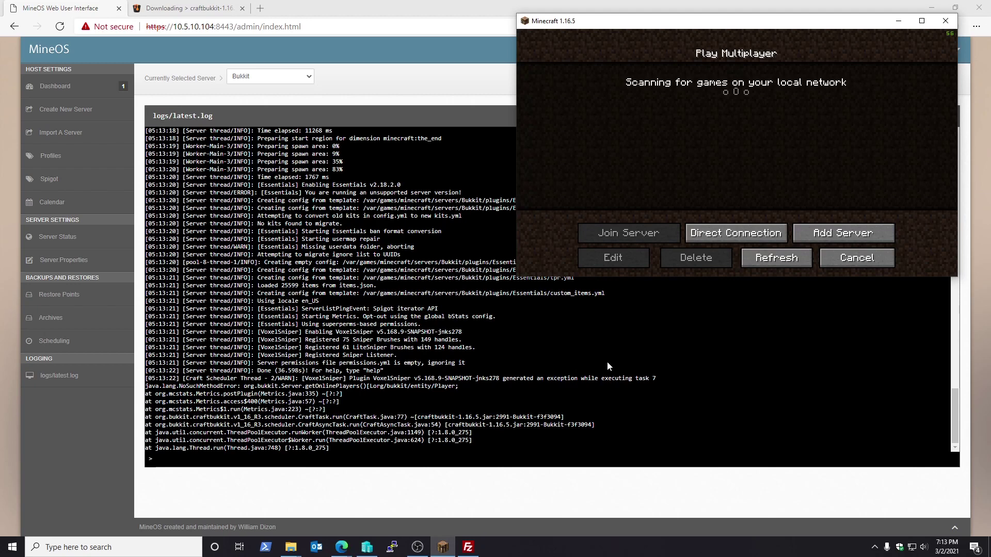
click(753, 237)
click(727, 213)
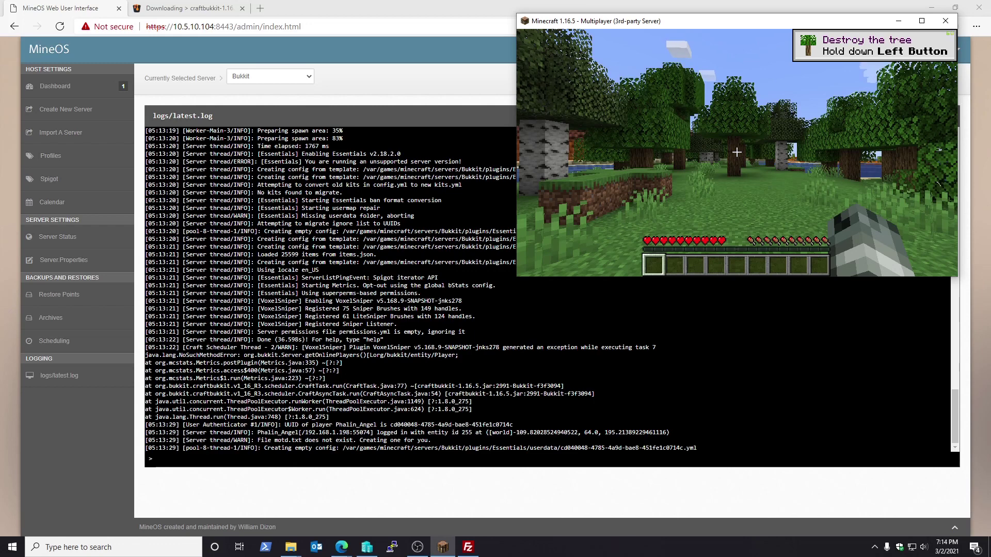
key(w)
key(w)
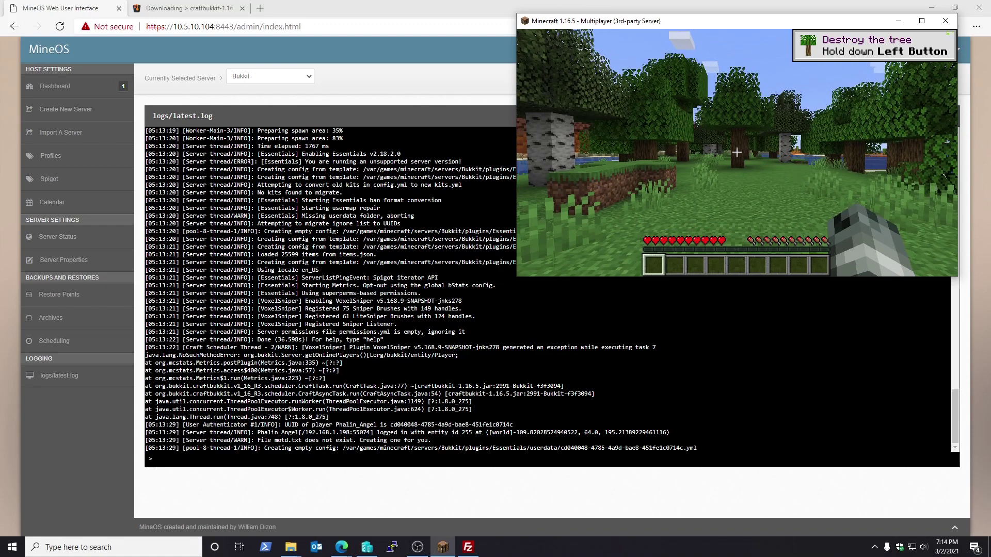
key(Escape)
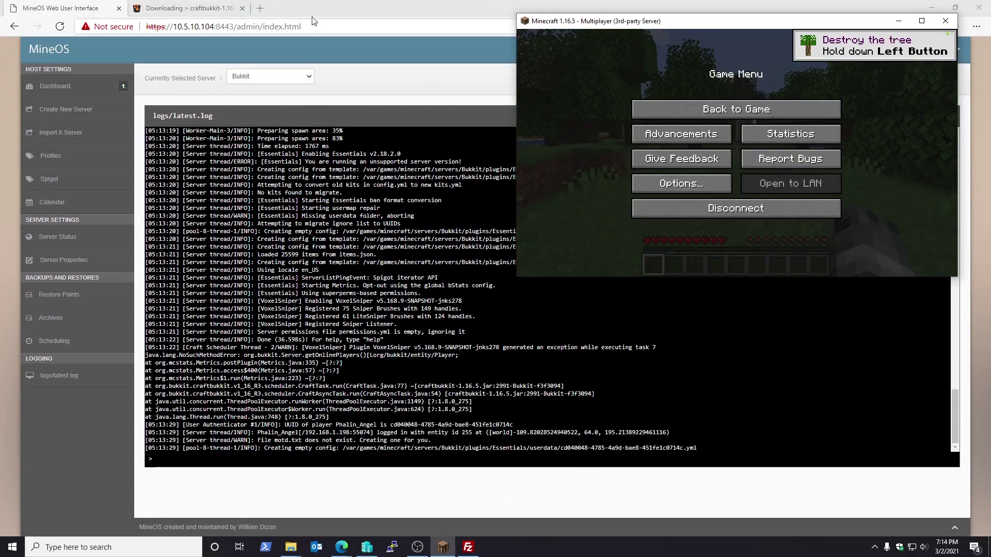
click(399, 4)
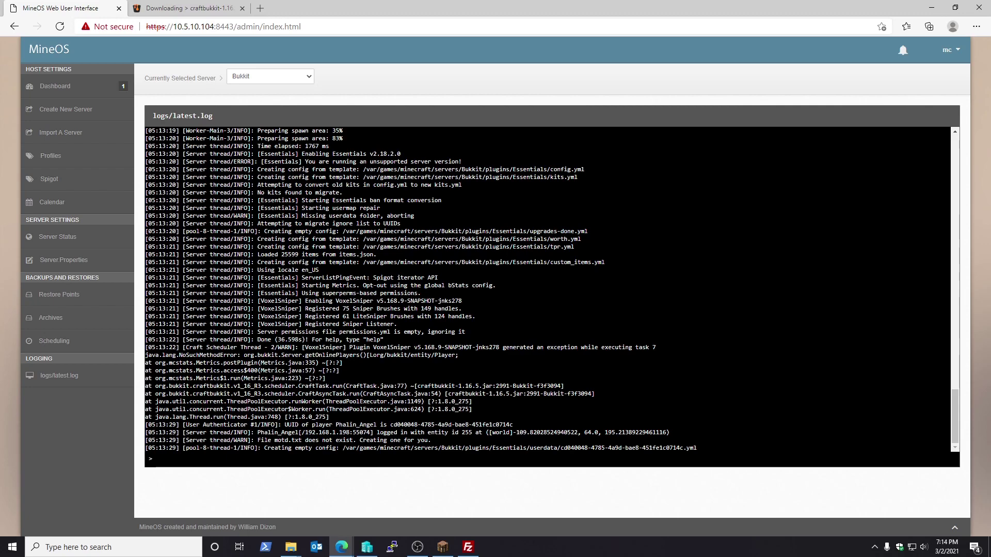
Open MineOS's Create New Server form, type a test server name, then clear it.
click(65, 110)
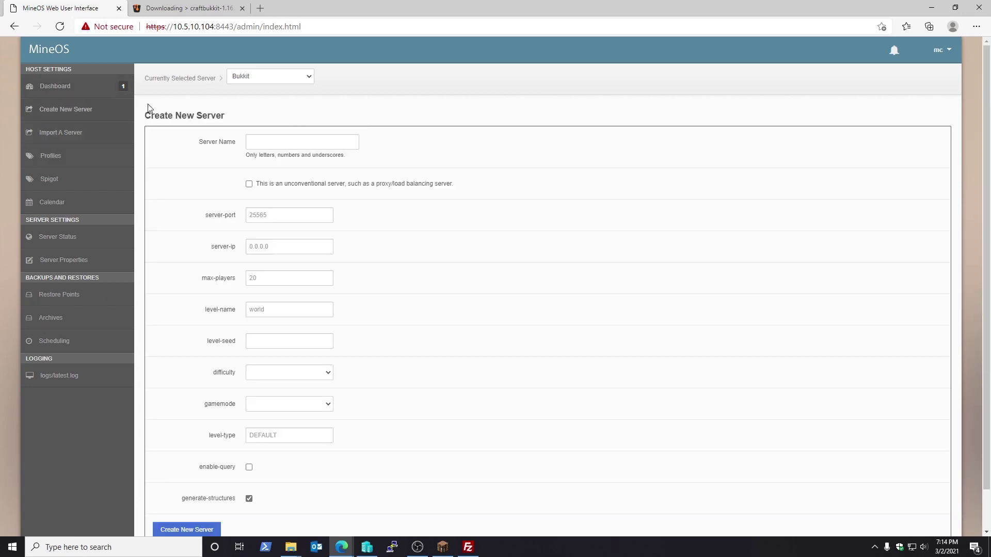
click(468, 547)
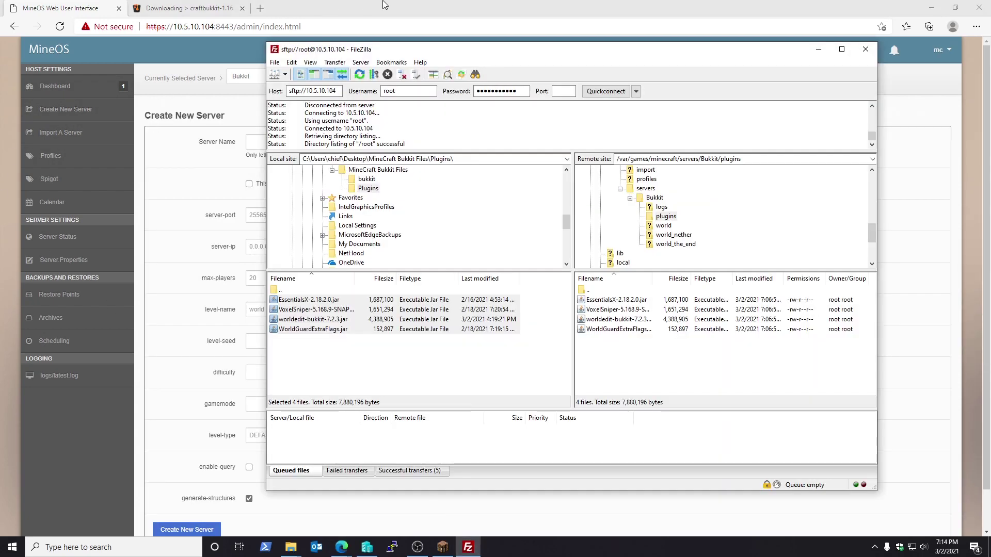
click(211, 265)
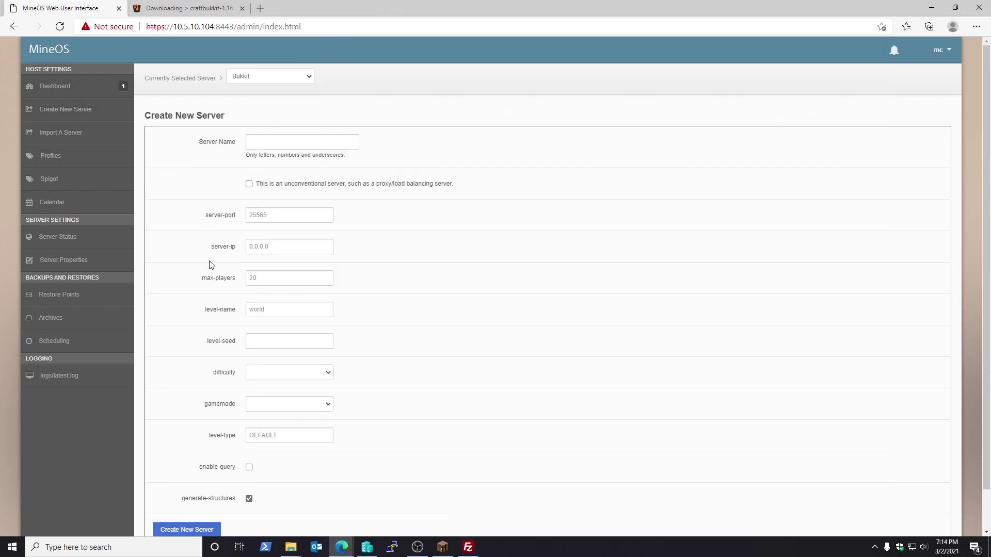
click(274, 141)
text(sdfhgsfgsda)
key(ctrl+a)
key(BackSpace)
In FileZilla, browse the remote servers > Bukkit folder and select its plugins folder.
click(468, 547)
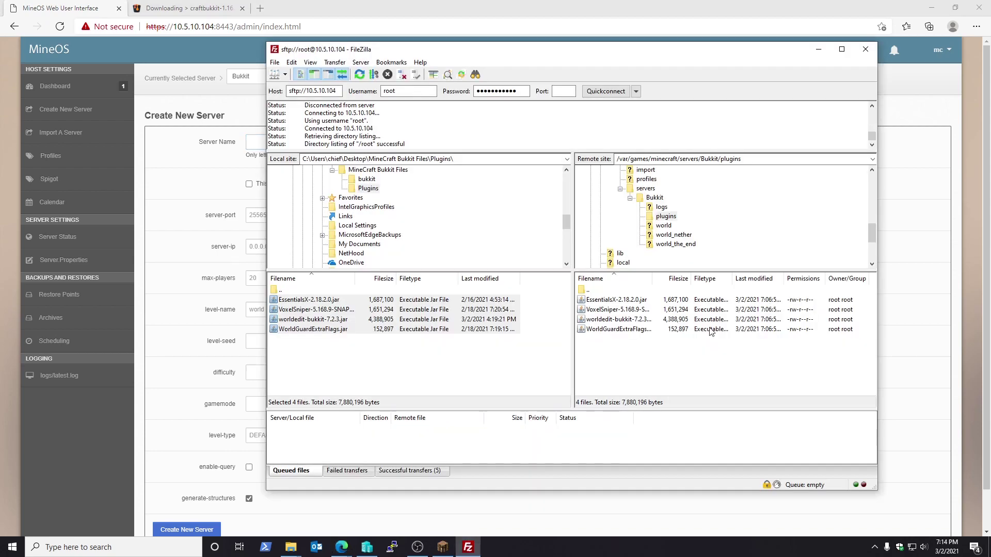
click(646, 190)
click(651, 199)
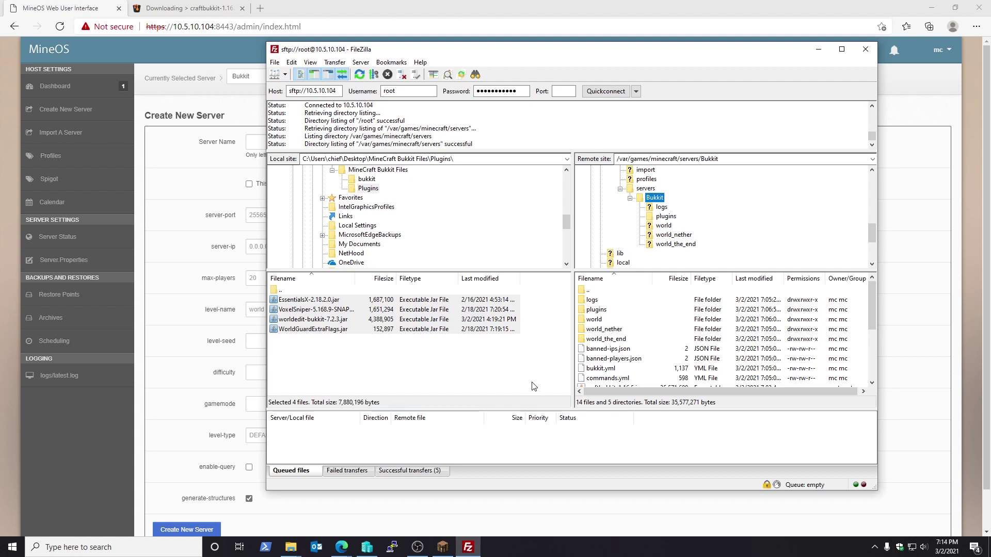
click(597, 310)
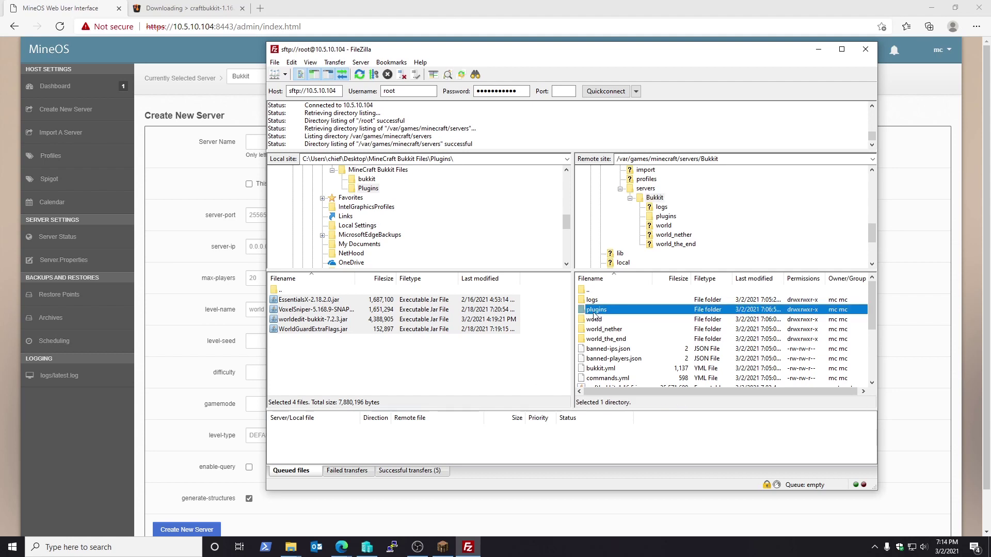